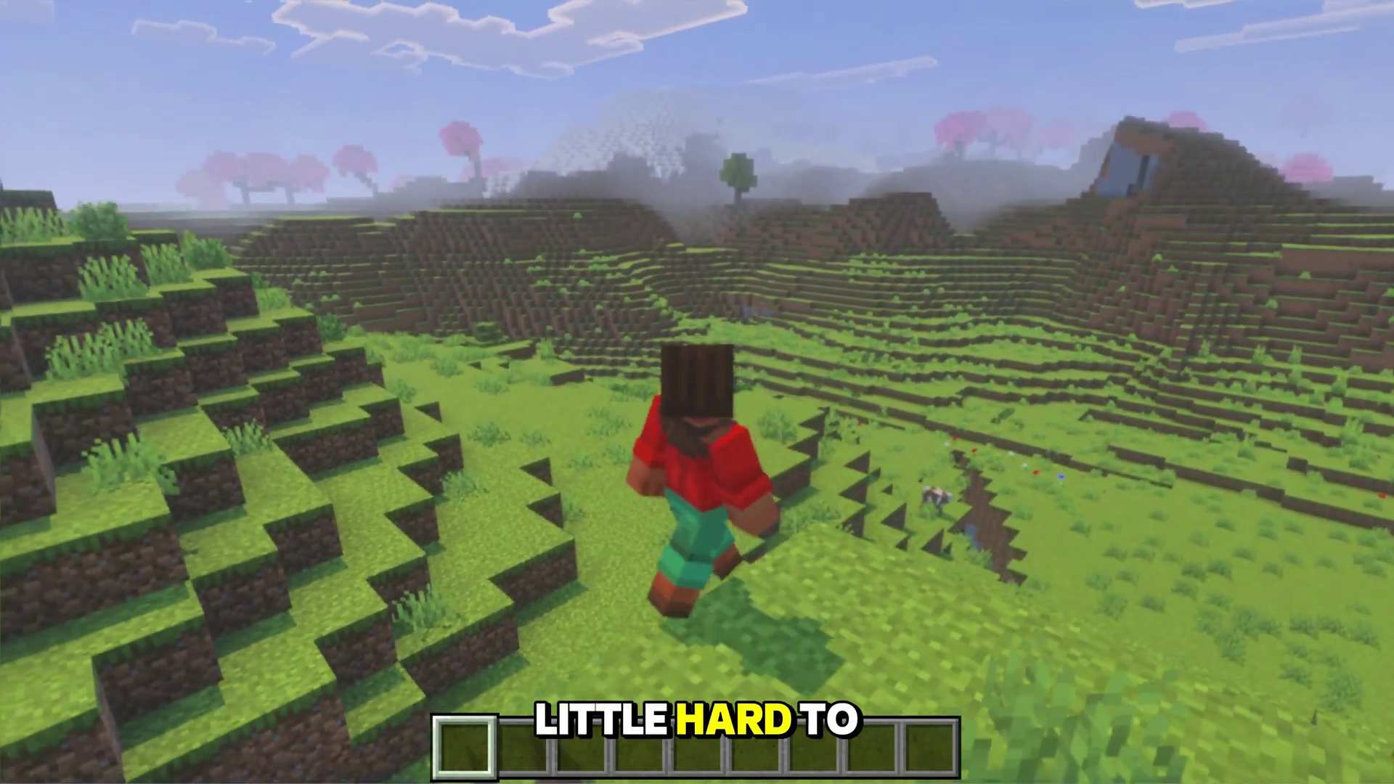
Open the video settings and choose Vibrant Visuals as the graphics mode.
key("Escape")
key("Escape")
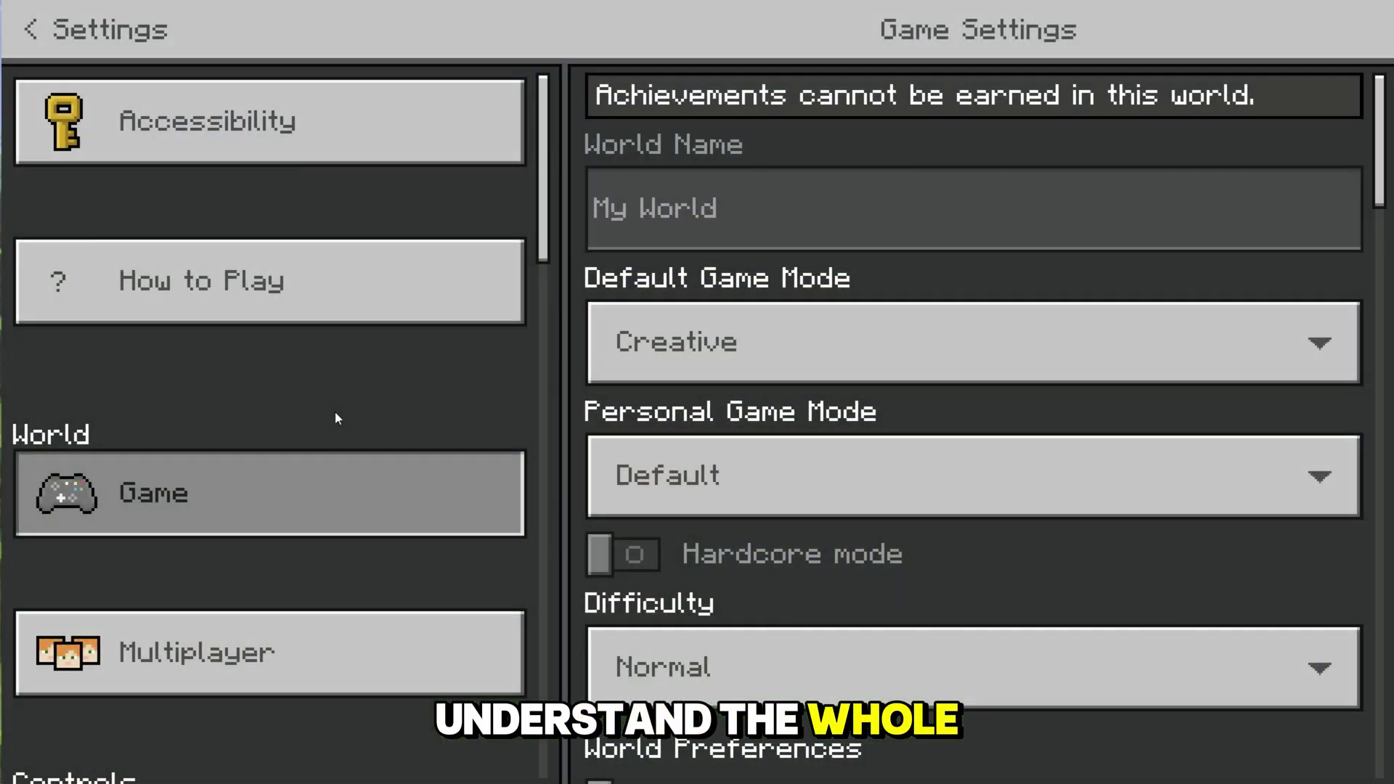
scroll(334, 411, "down", 10)
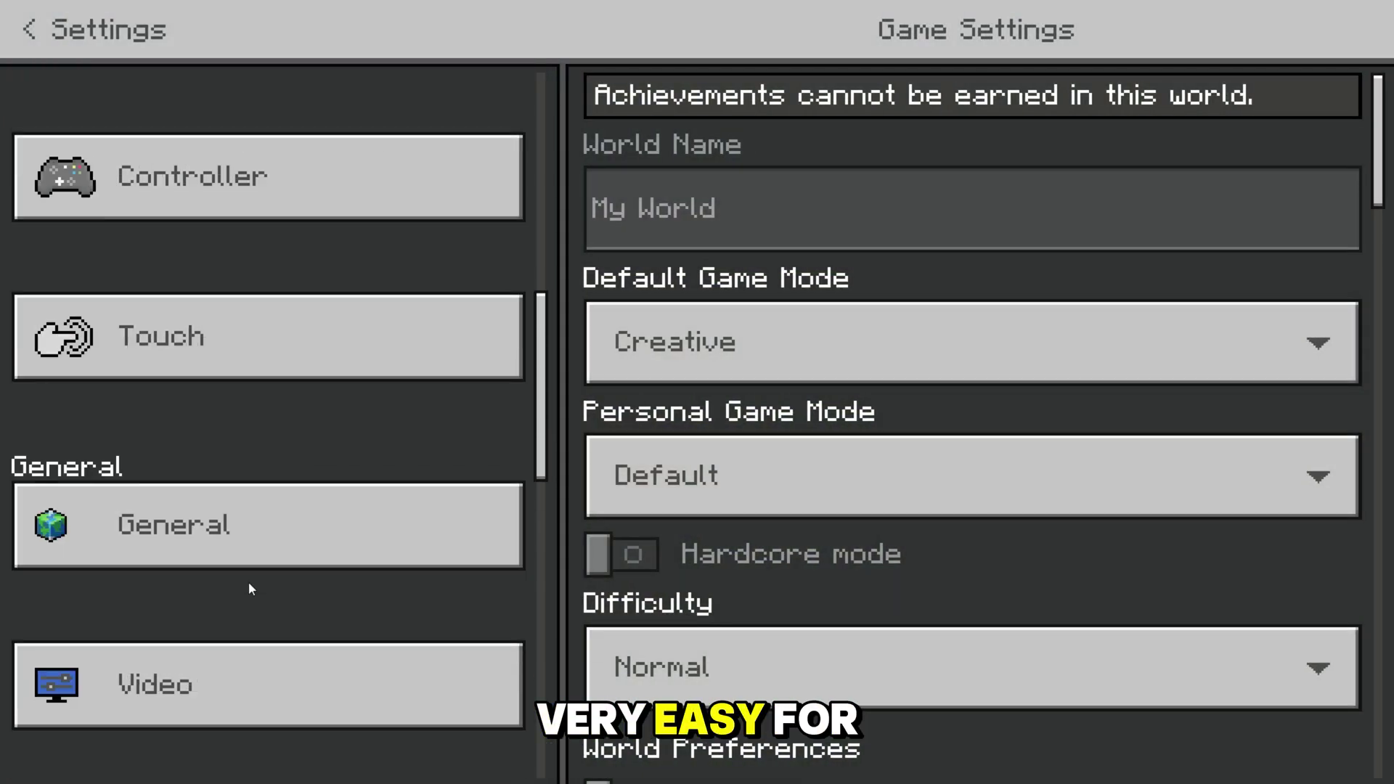
scroll(250, 574, "down", 3)
left_click(254, 494)
left_click(774, 153)
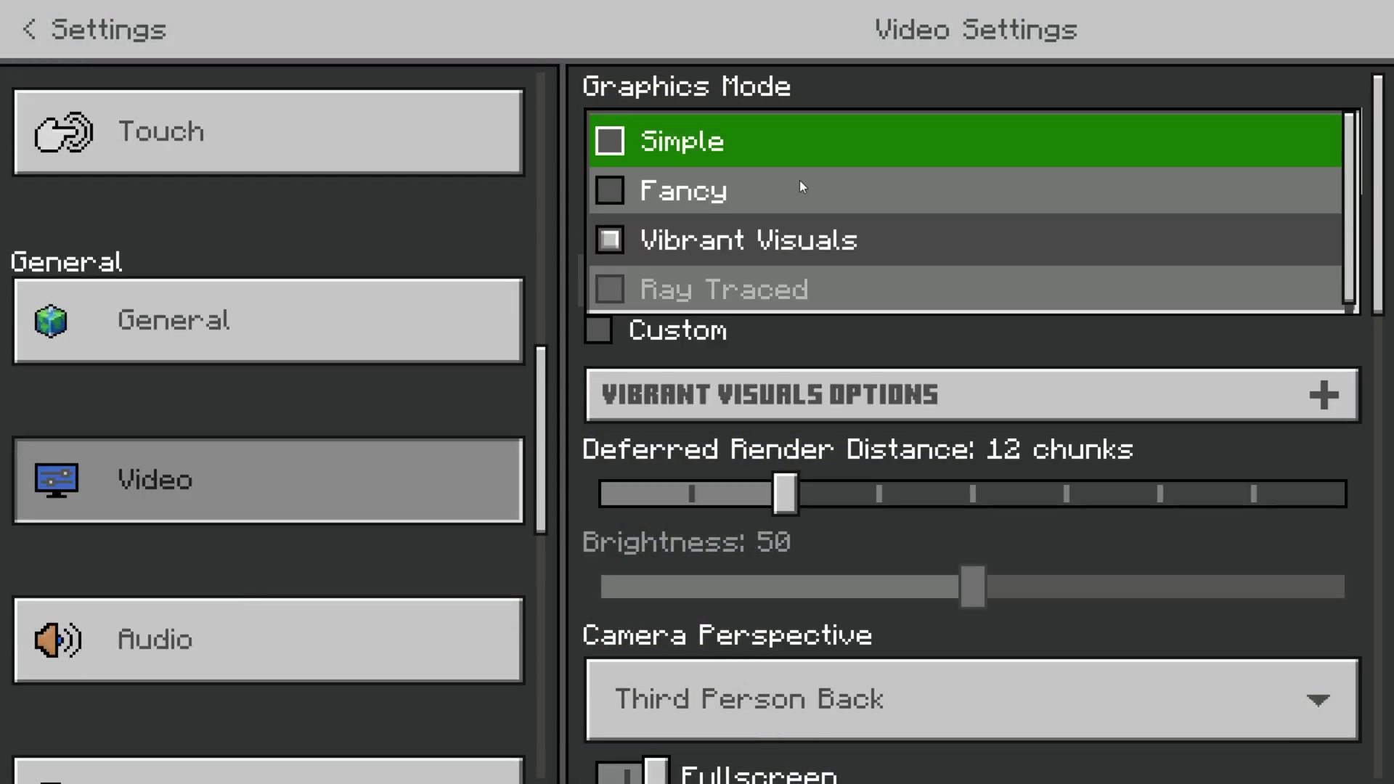
left_click(790, 314)
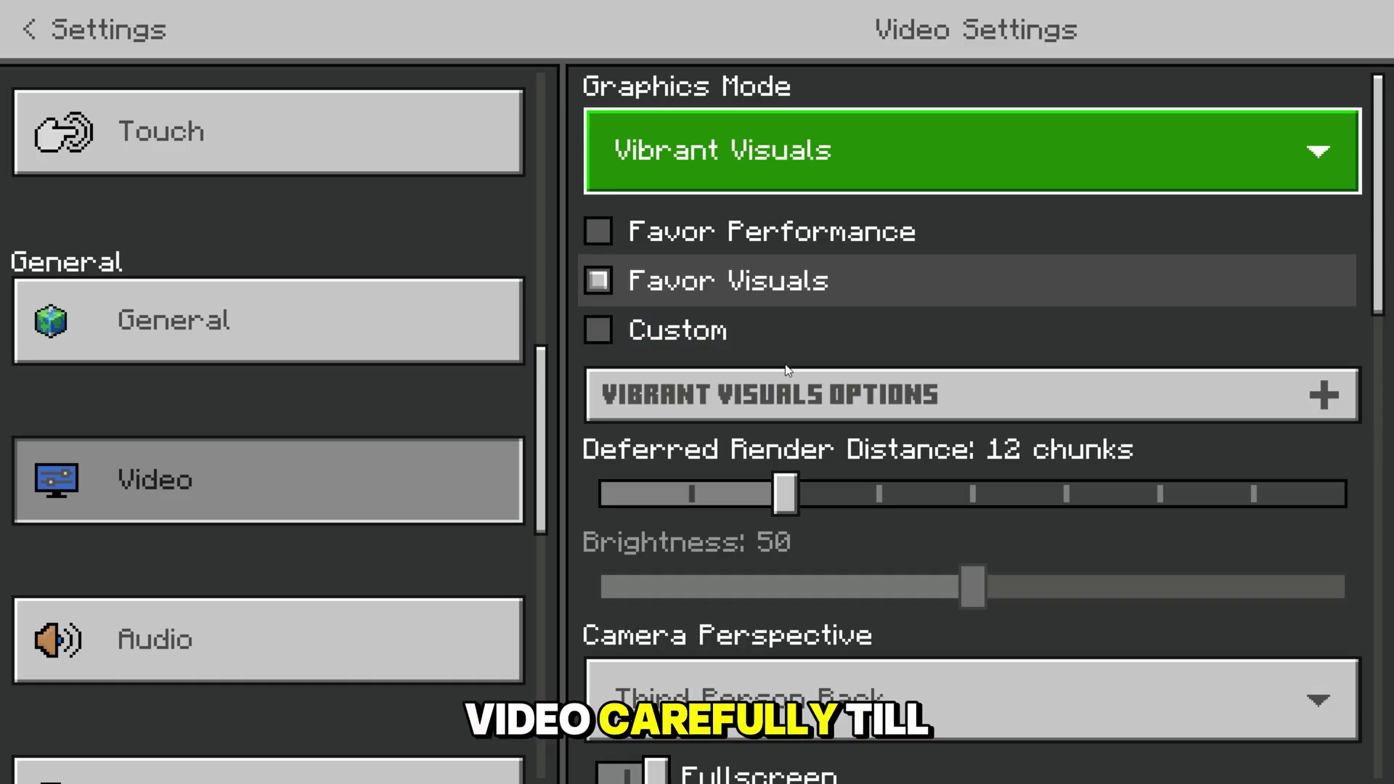
Try the Custom, Favor Performance and Favor Visuals presets for the Vibrant Visuals graphics mode.
left_click(763, 327)
scroll(782, 368, "down", 3)
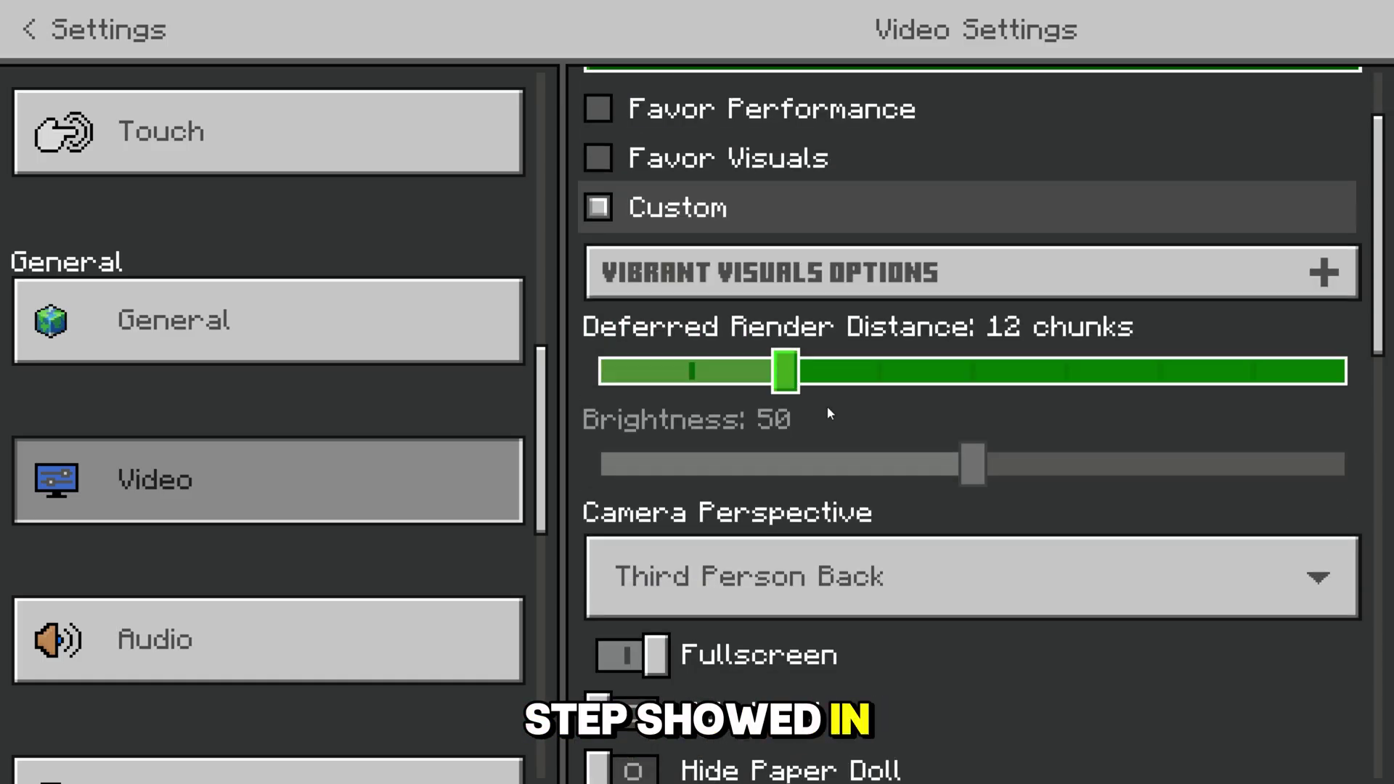
left_click(812, 107)
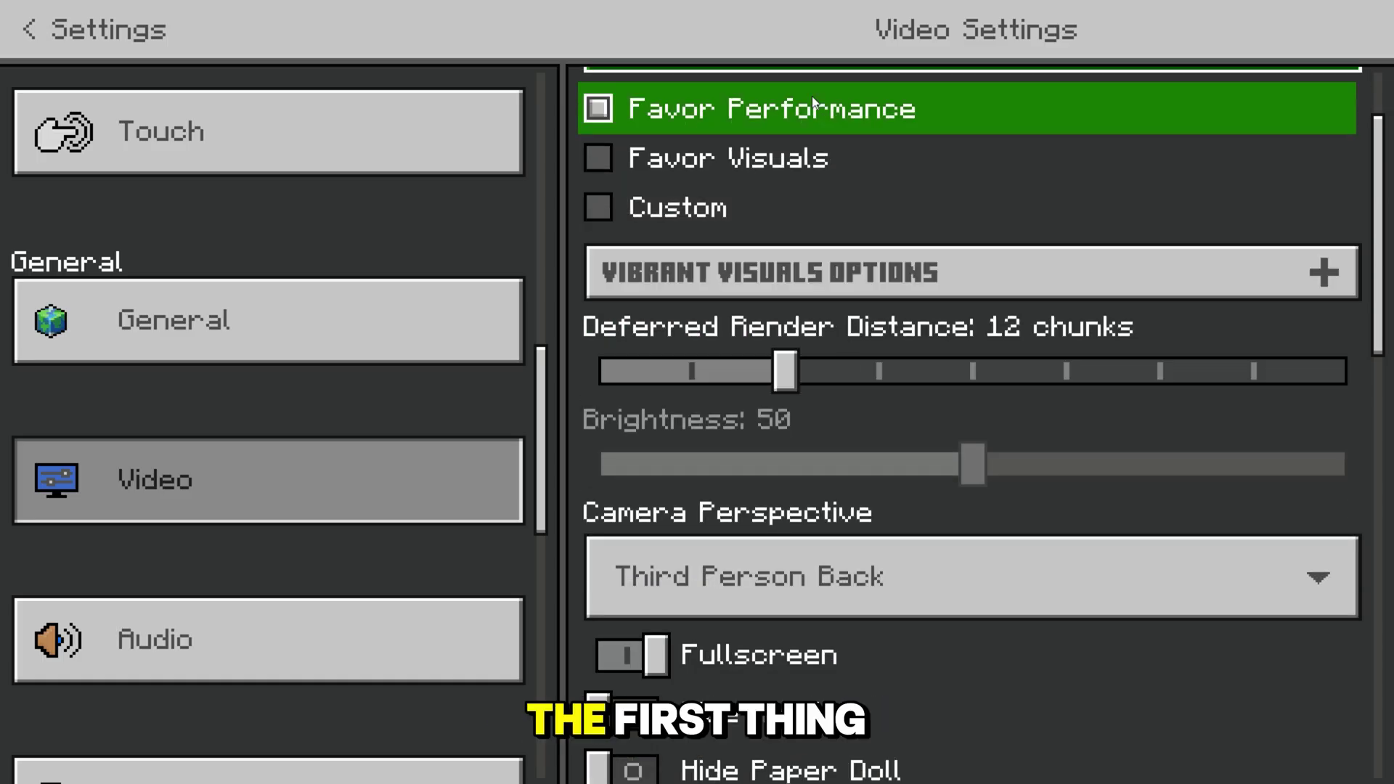
left_click(797, 156)
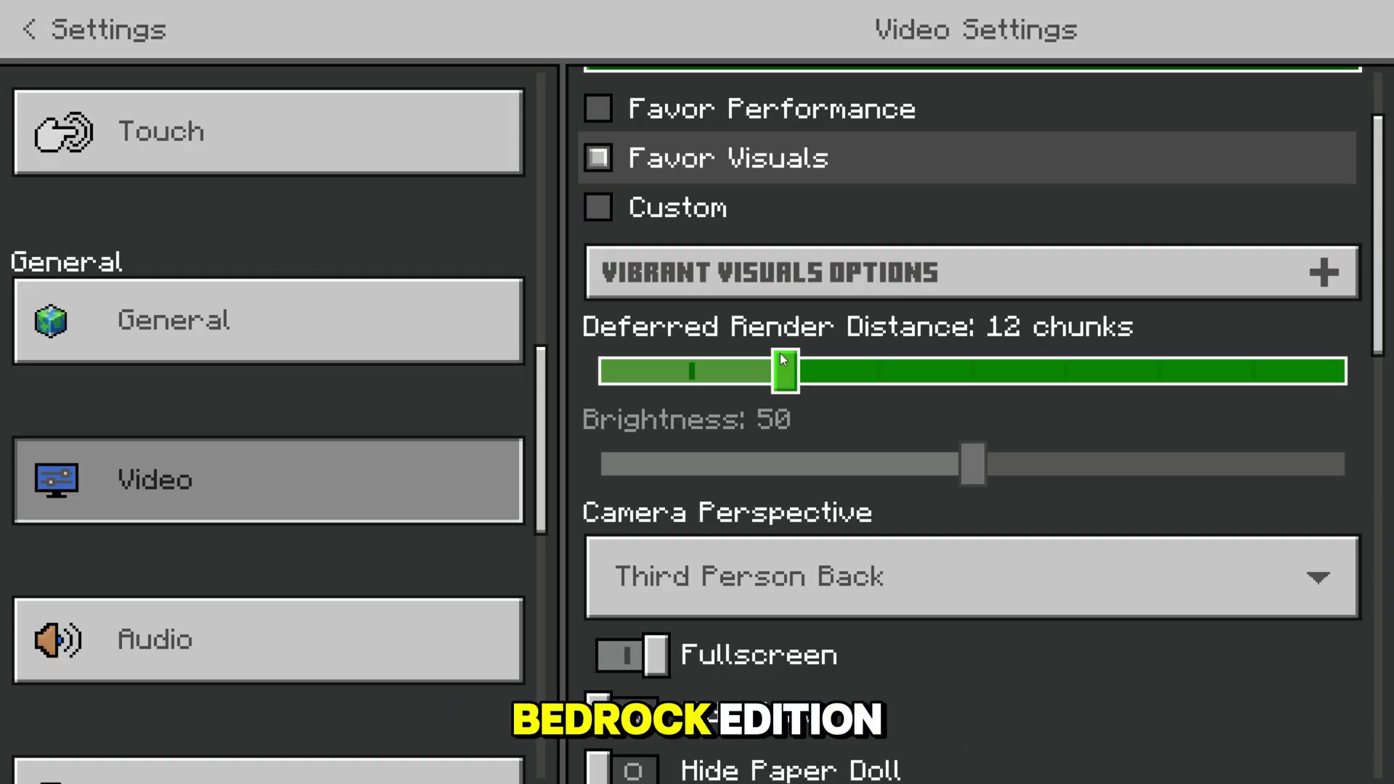
Set the deferred render distance to 16 chunks and return to the game.
left_click_drag(782, 355, 986, 369)
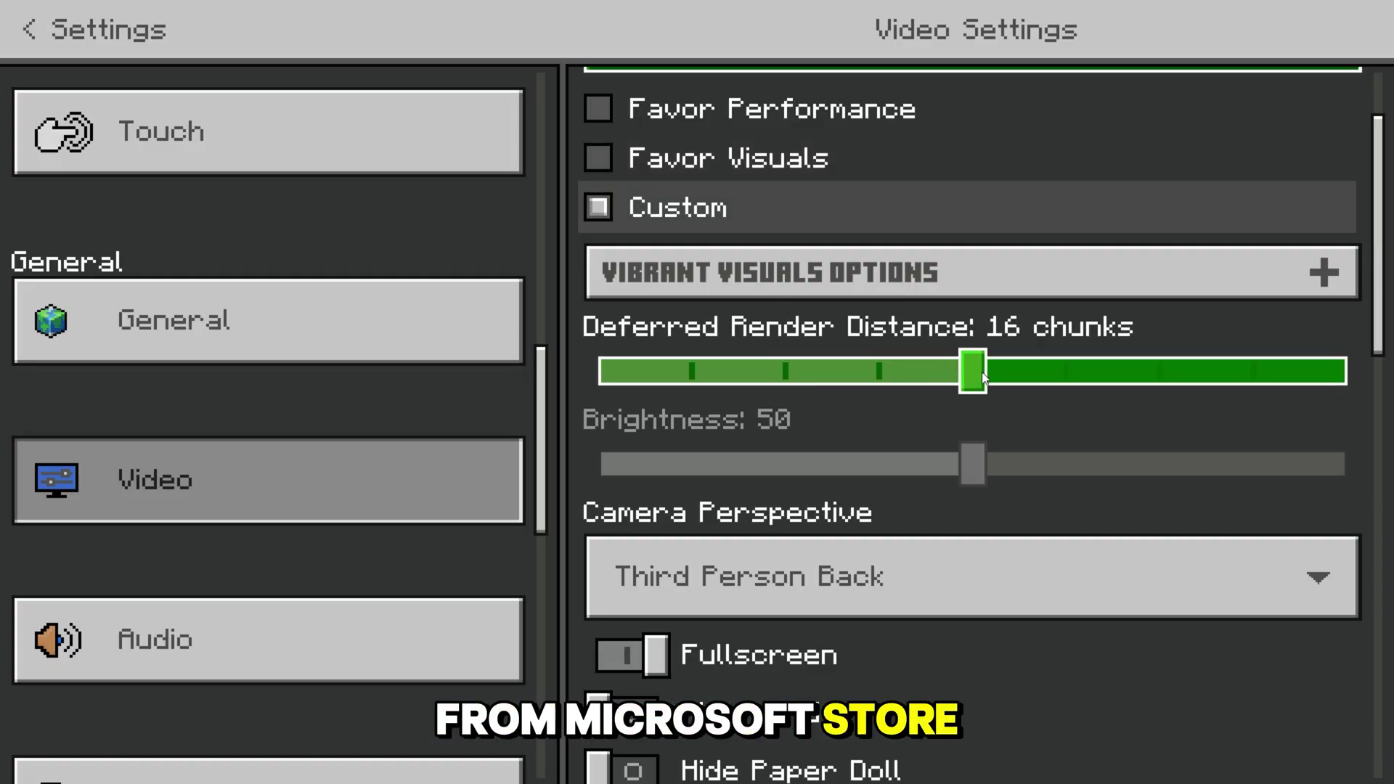
scroll(821, 540, "down", 2)
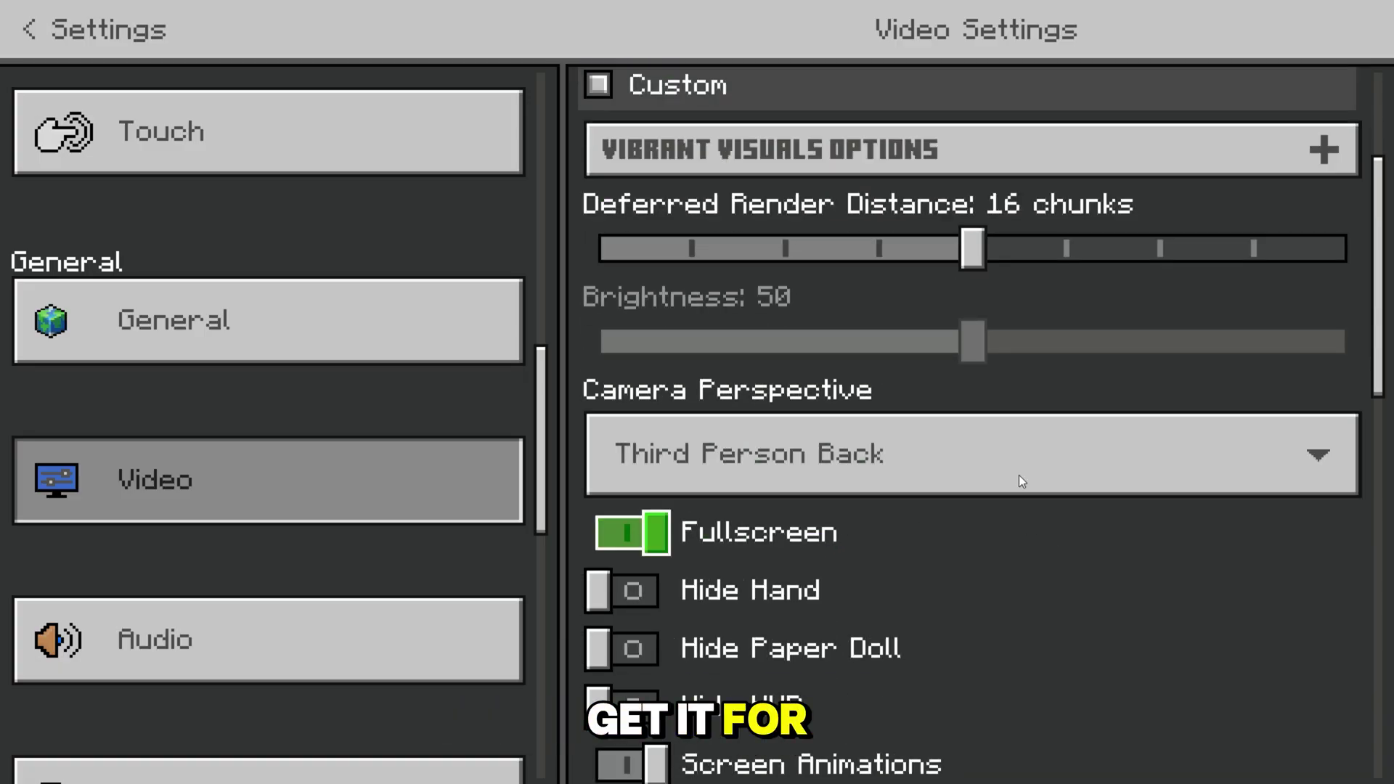
scroll(652, 395, "up", 4)
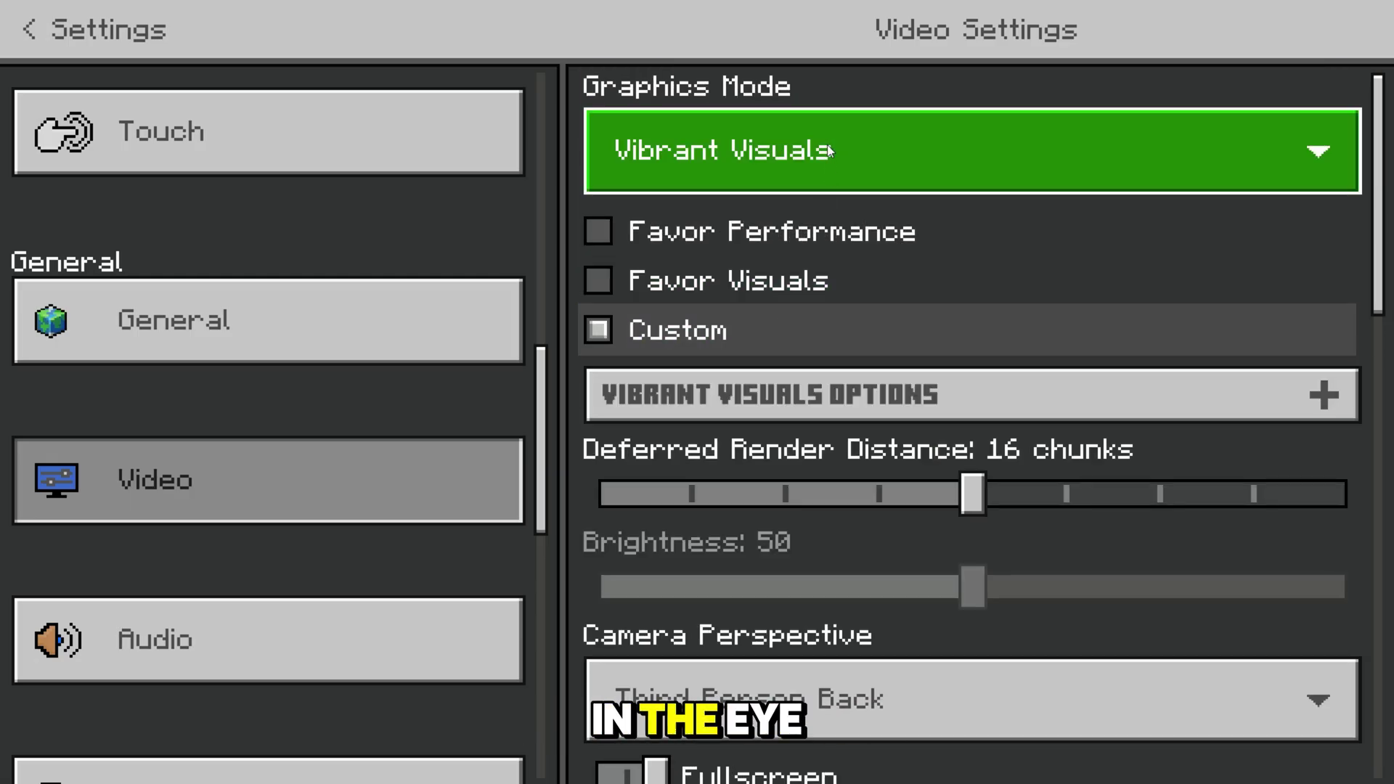
left_click(826, 150)
key("Escape")
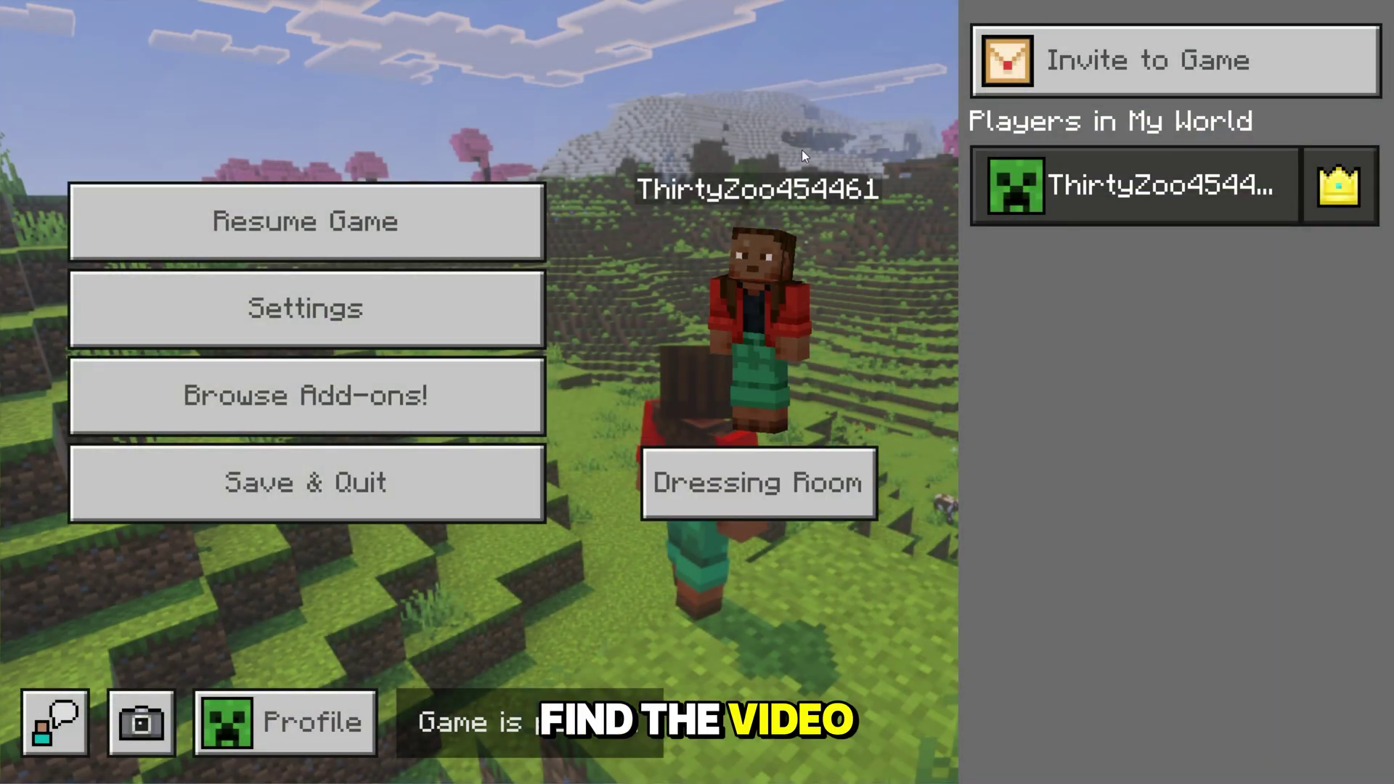
key("Escape")
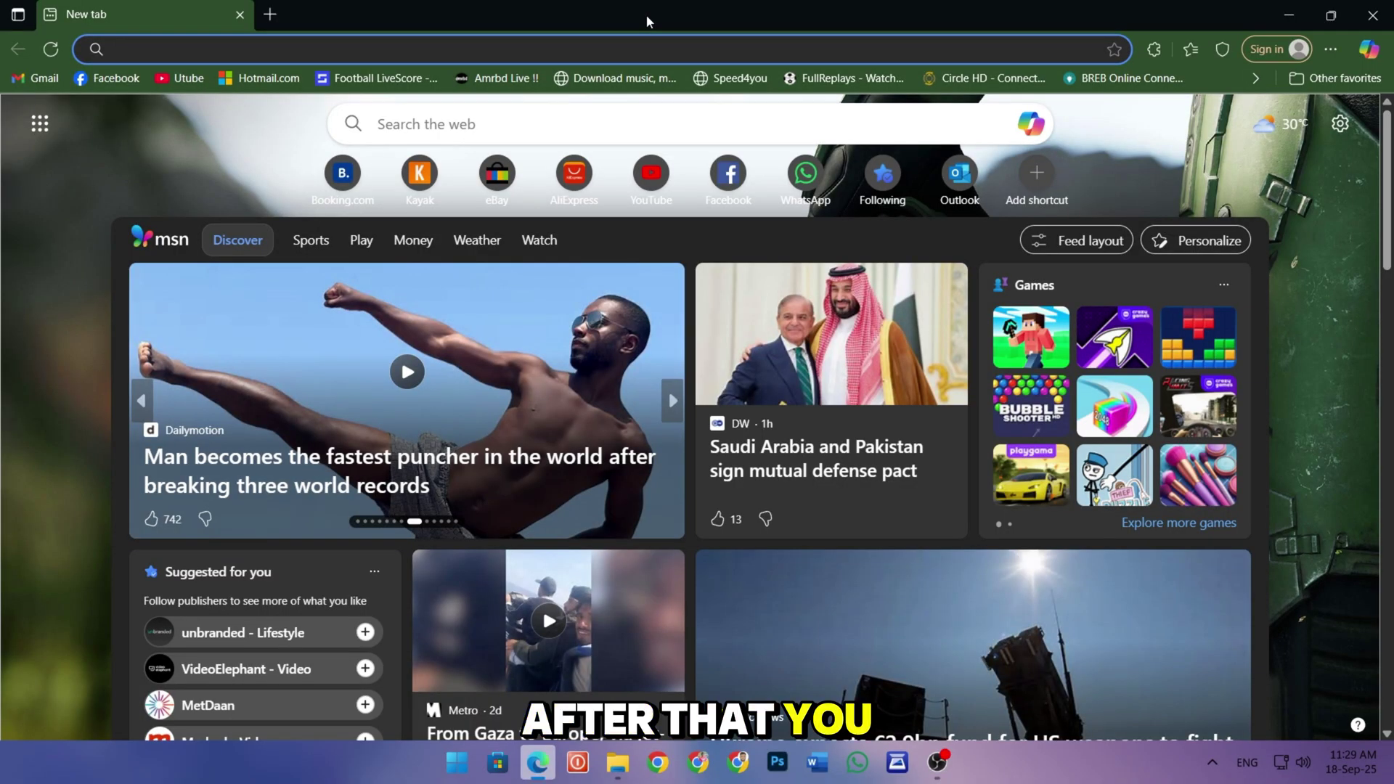
type("https://github.com/faizul726/matject")
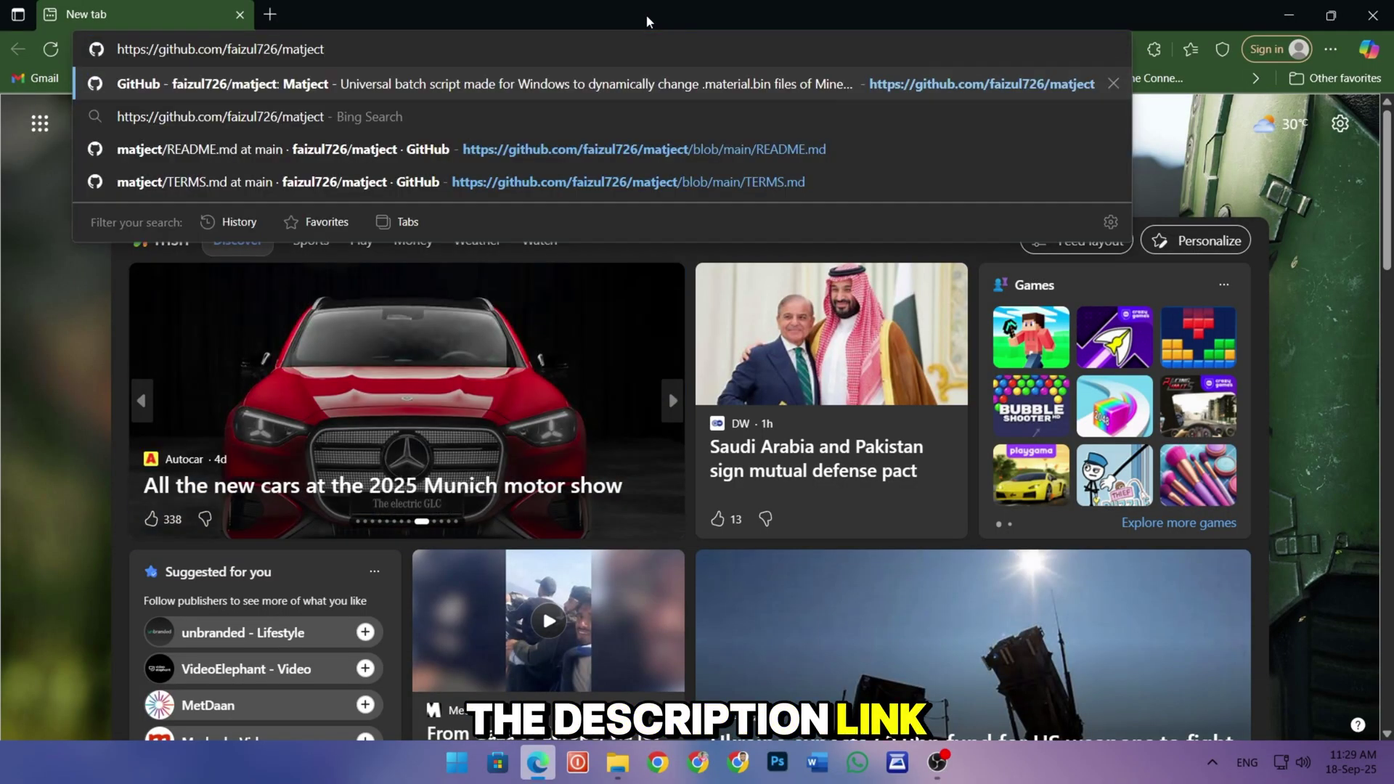
key("Return")
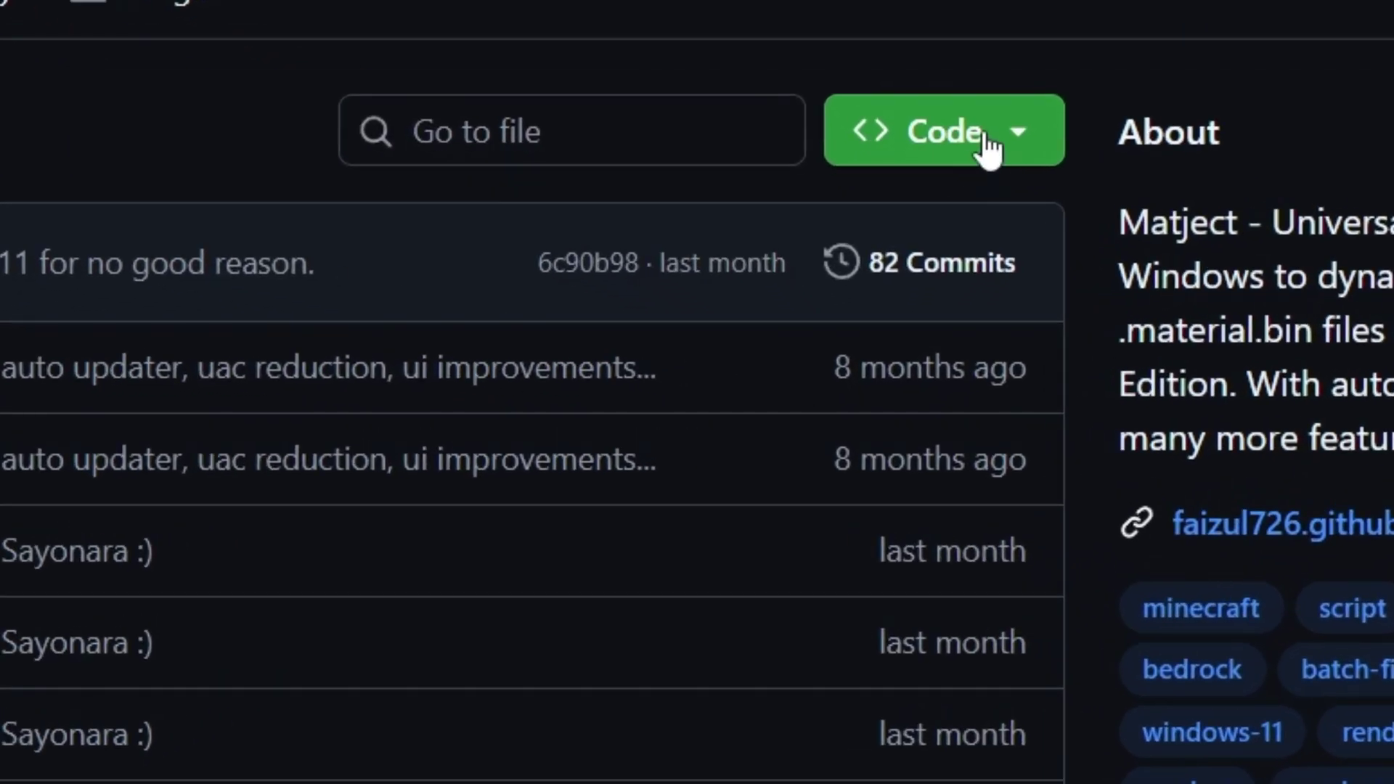
left_click(987, 138)
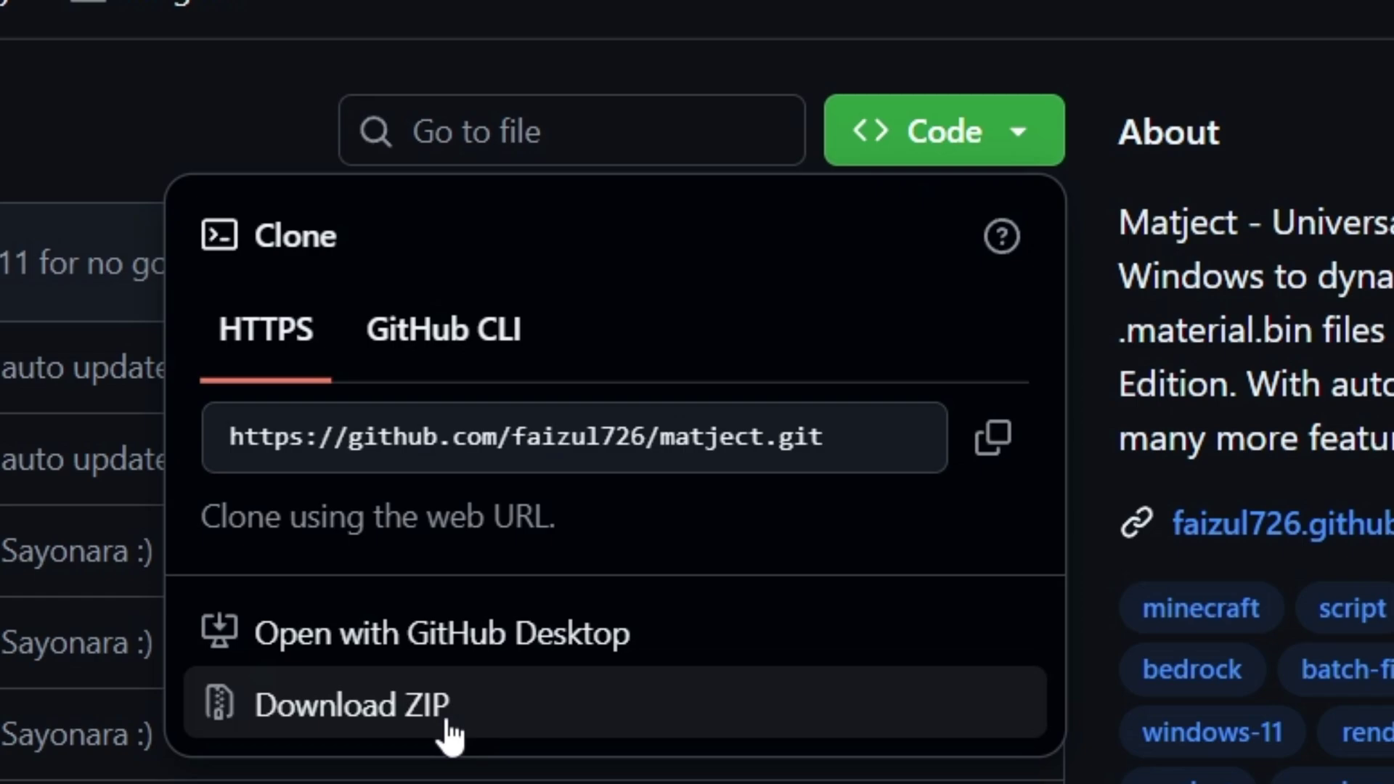
left_click(398, 703)
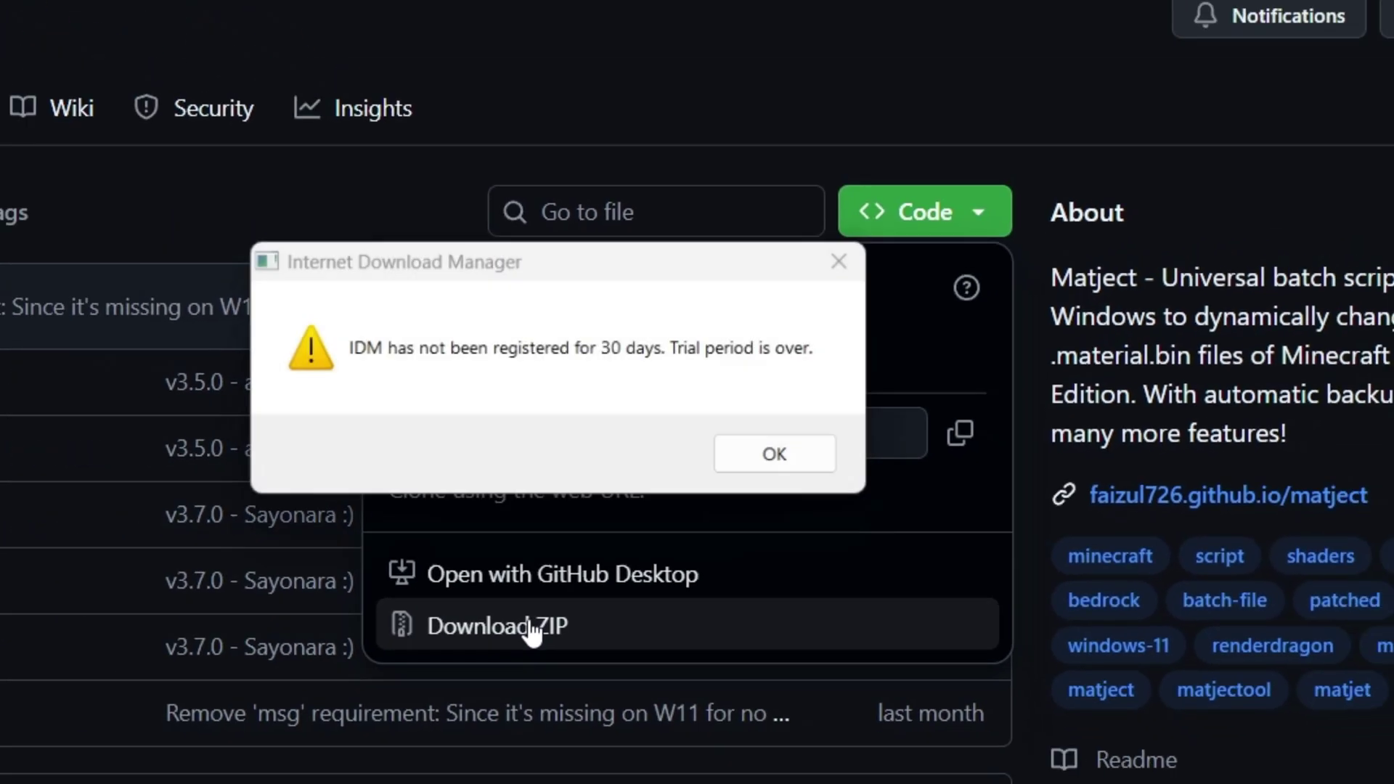
left_click(803, 443)
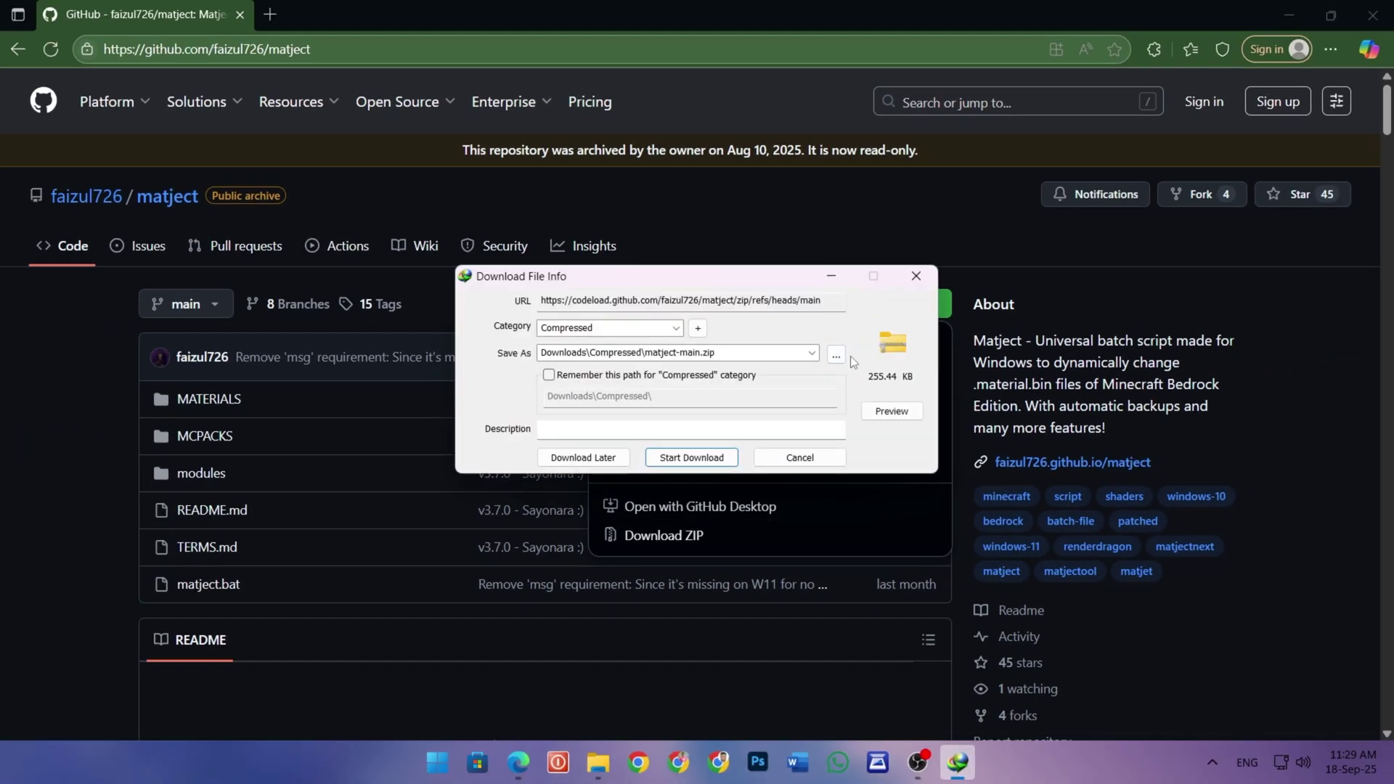
left_click(702, 459)
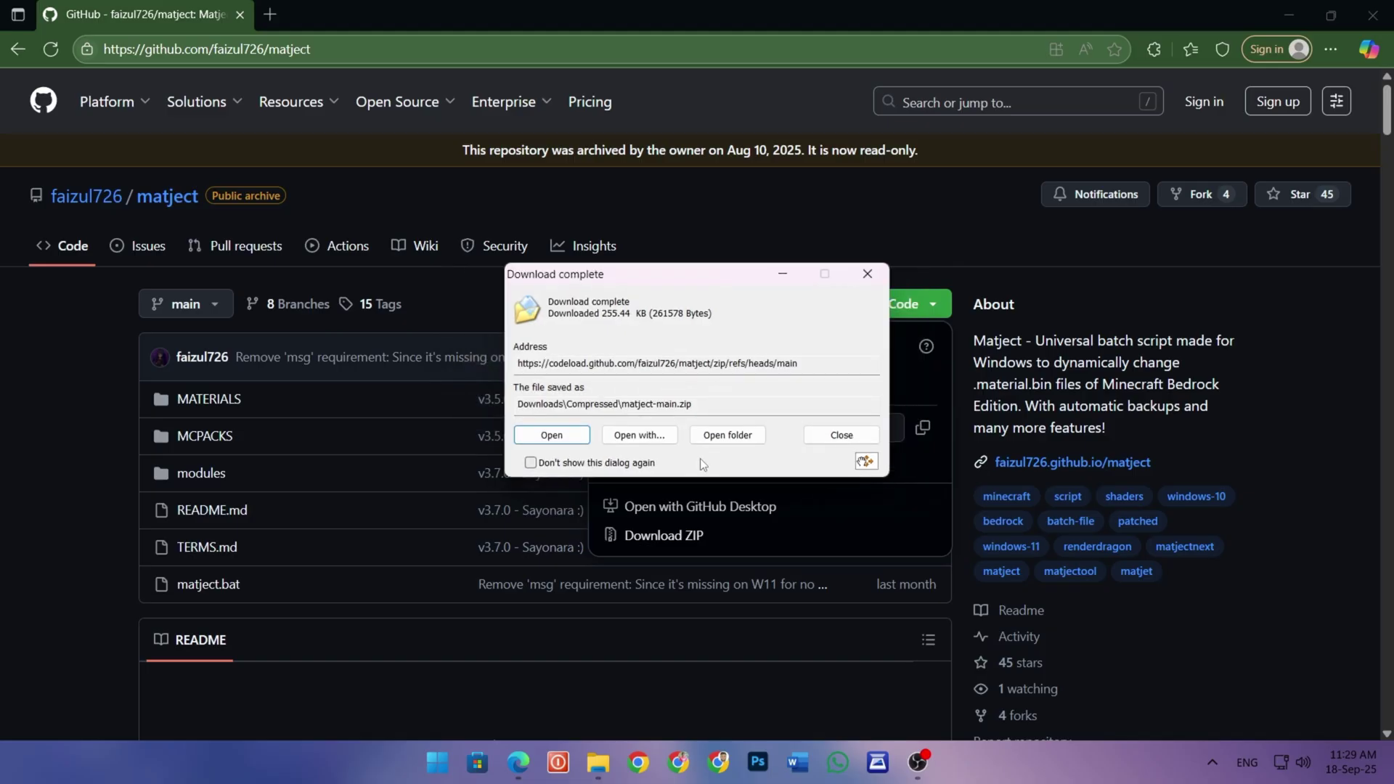
left_click(821, 435)
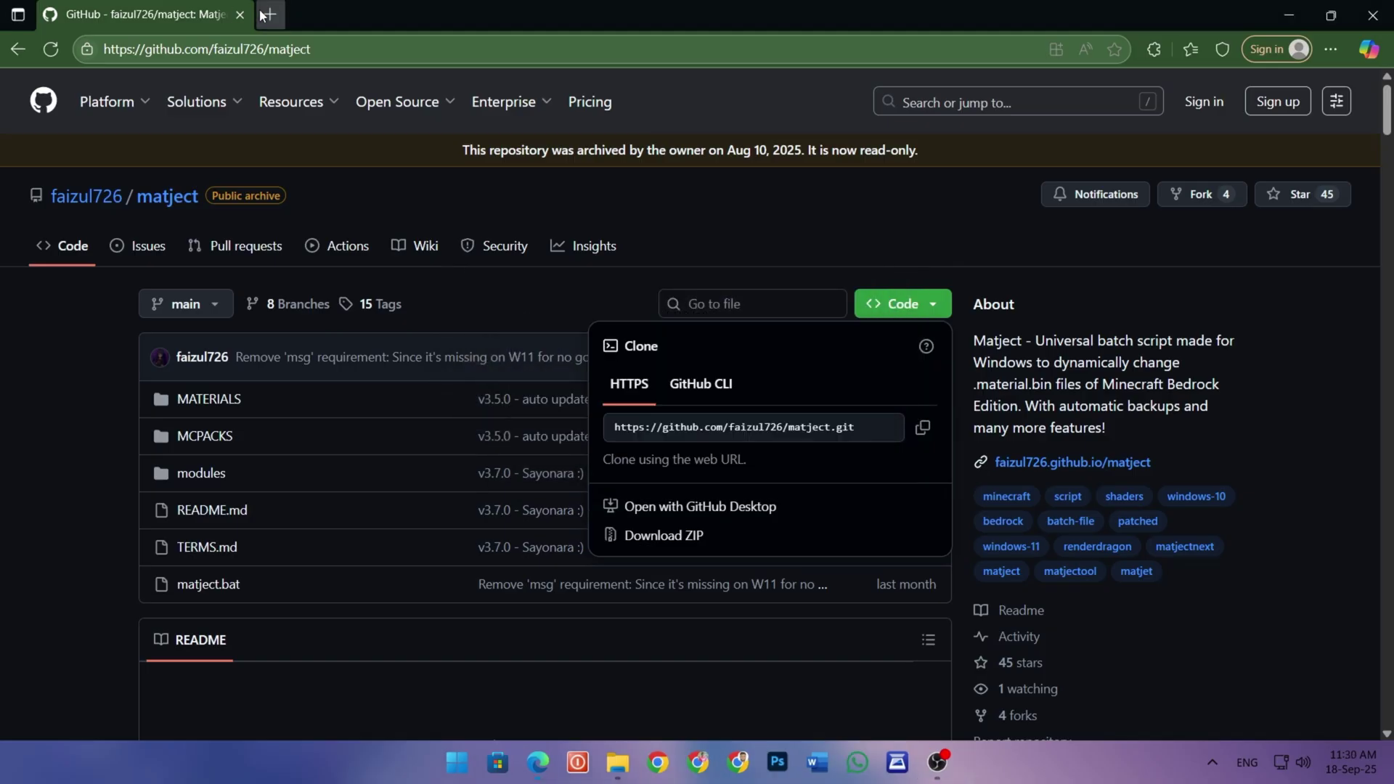
Search for "iobit unlocker" in a new browser tab and download the free installer from the IObit site.
left_click(264, 14)
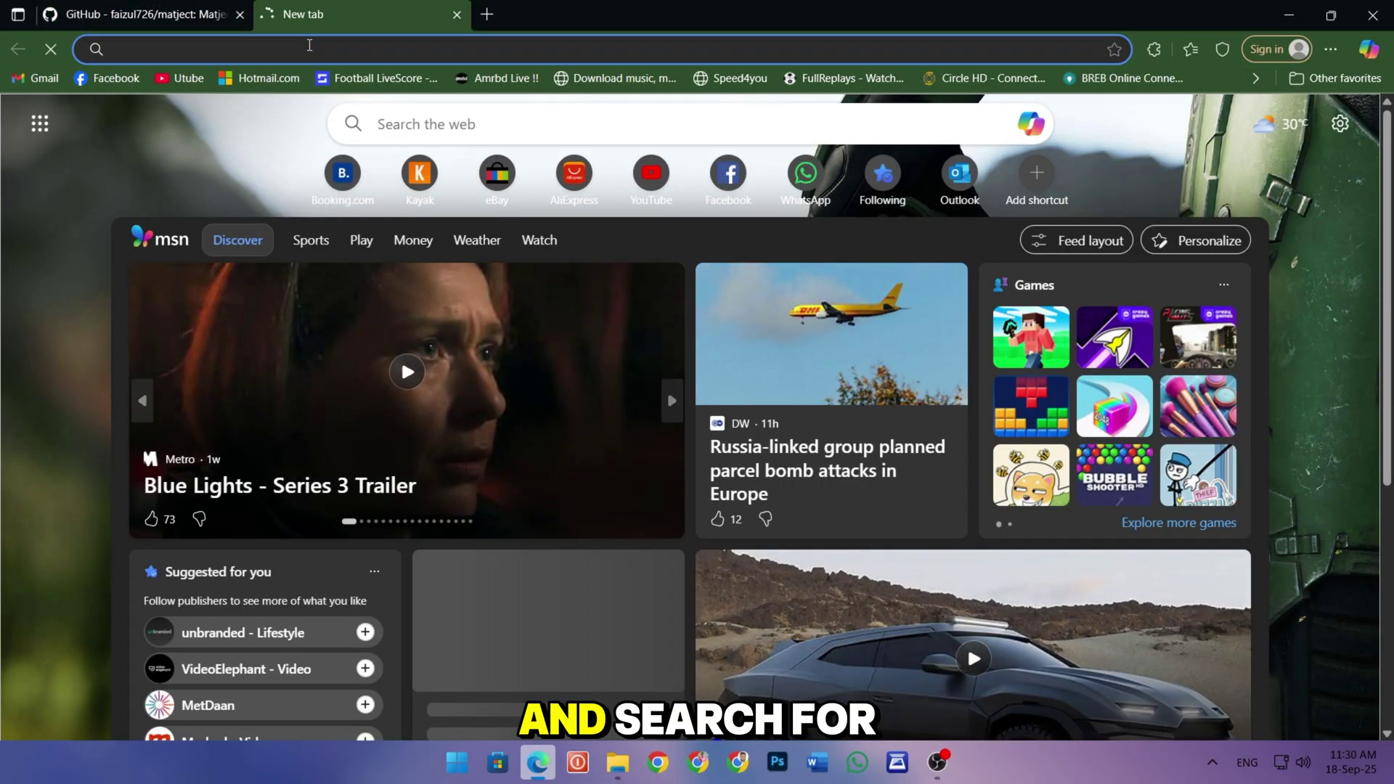
type("iobit unloc")
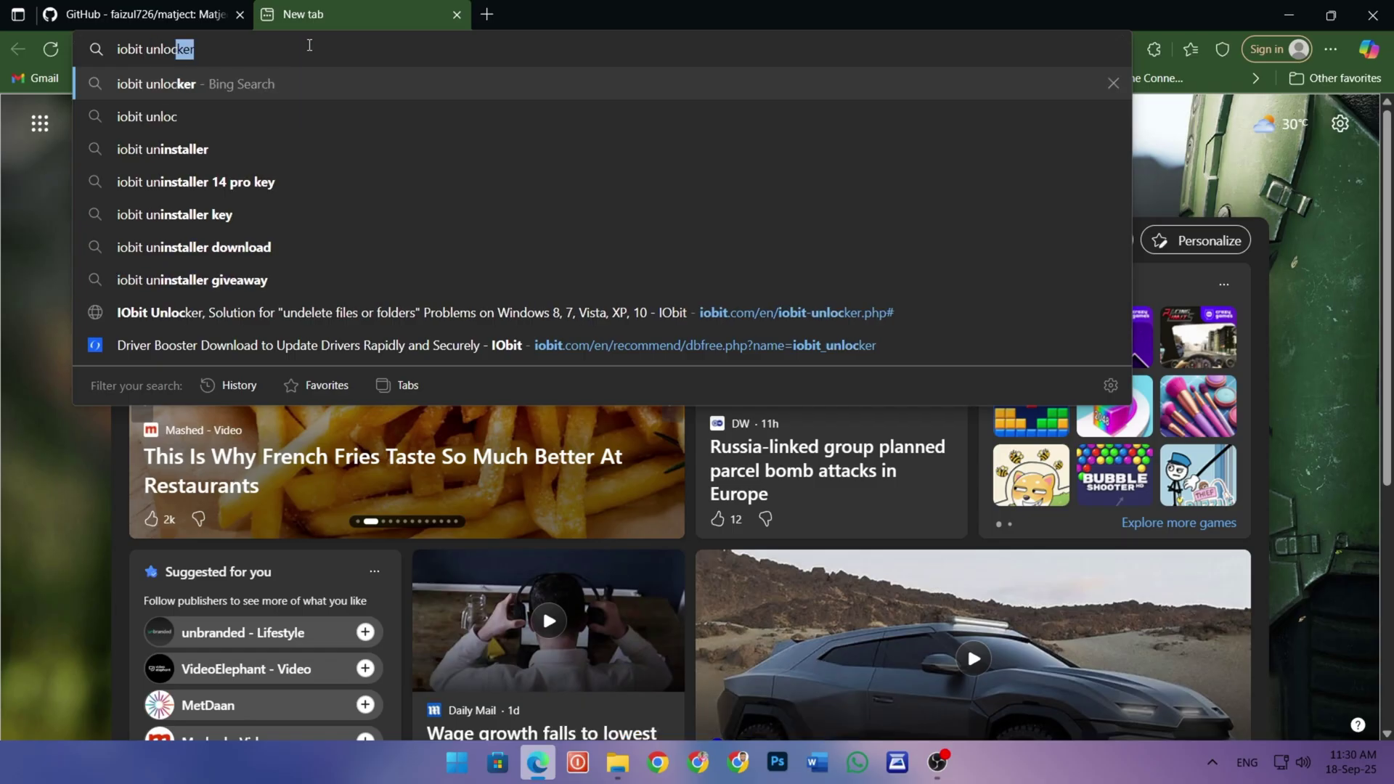
key("Return")
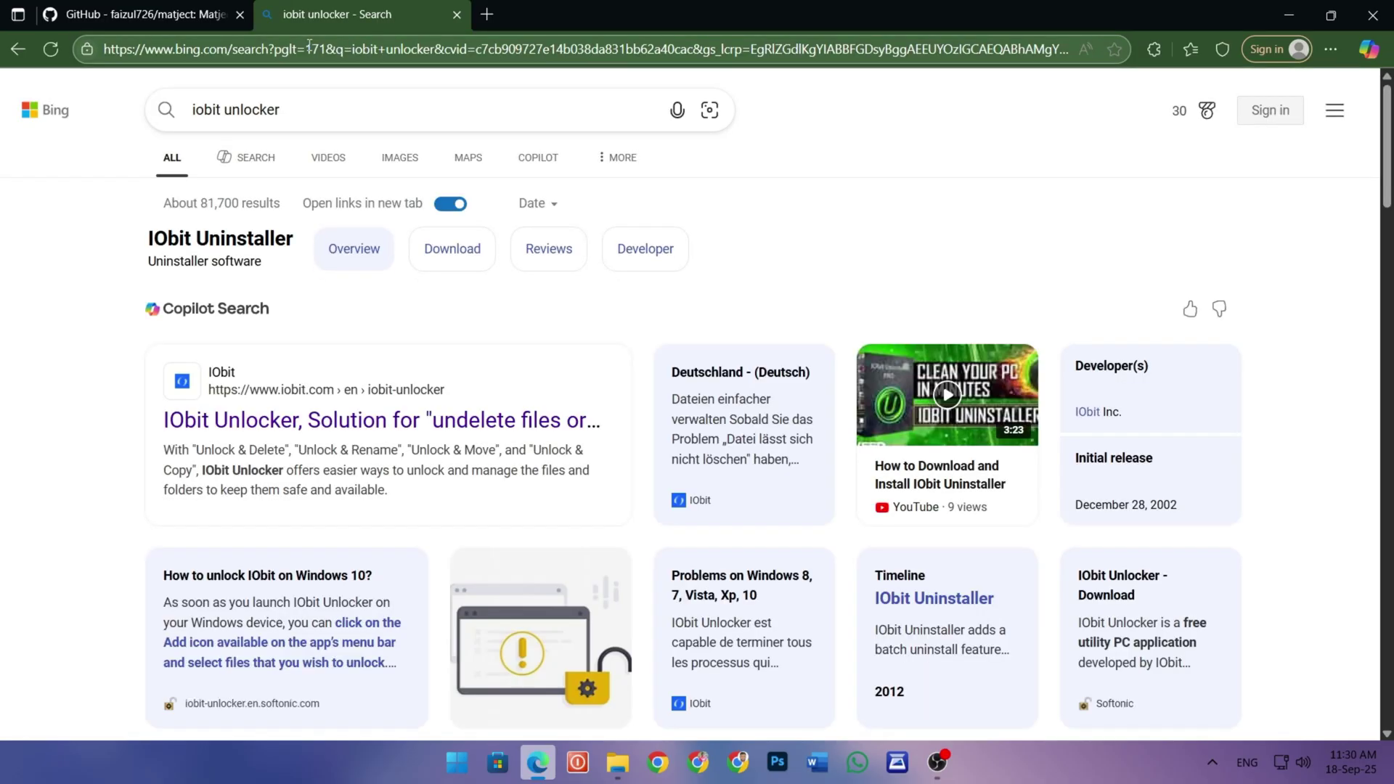
left_click(246, 425)
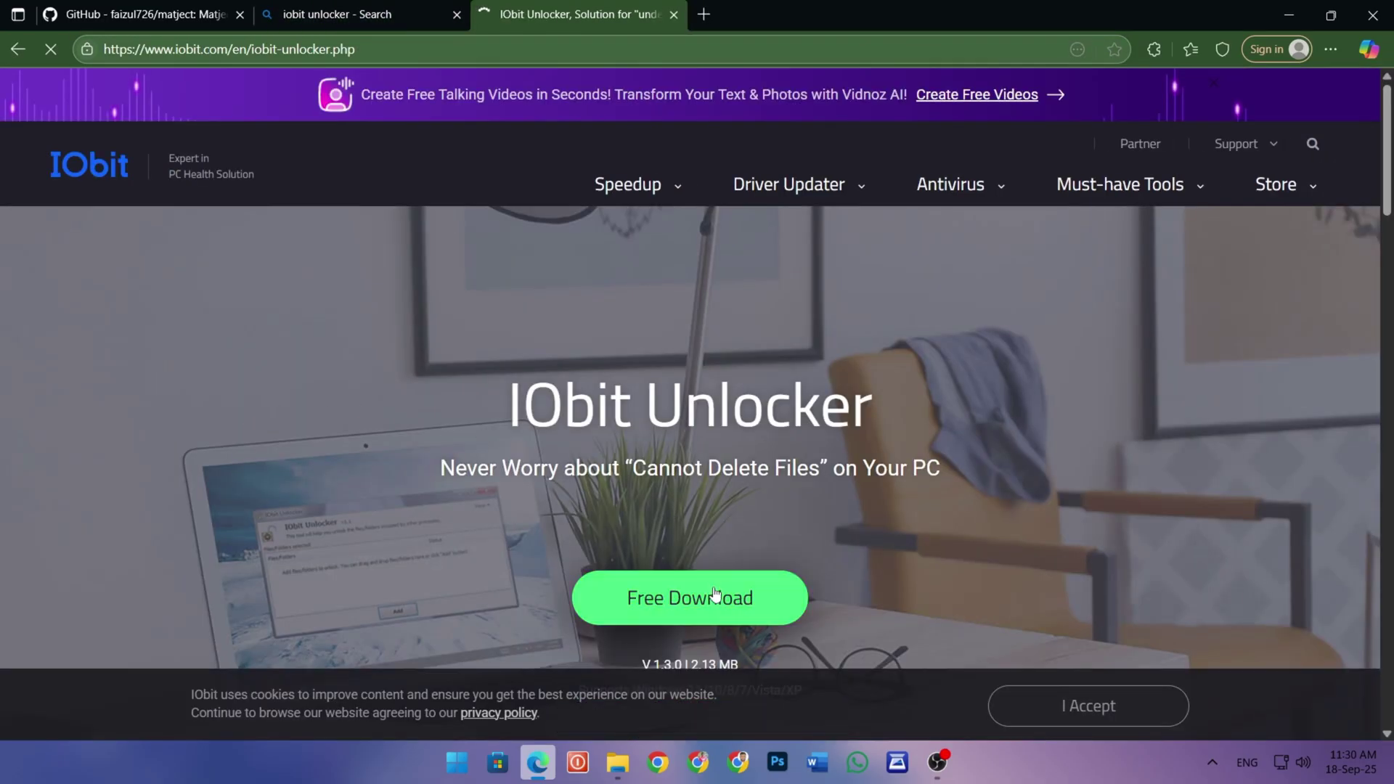
left_click(714, 596)
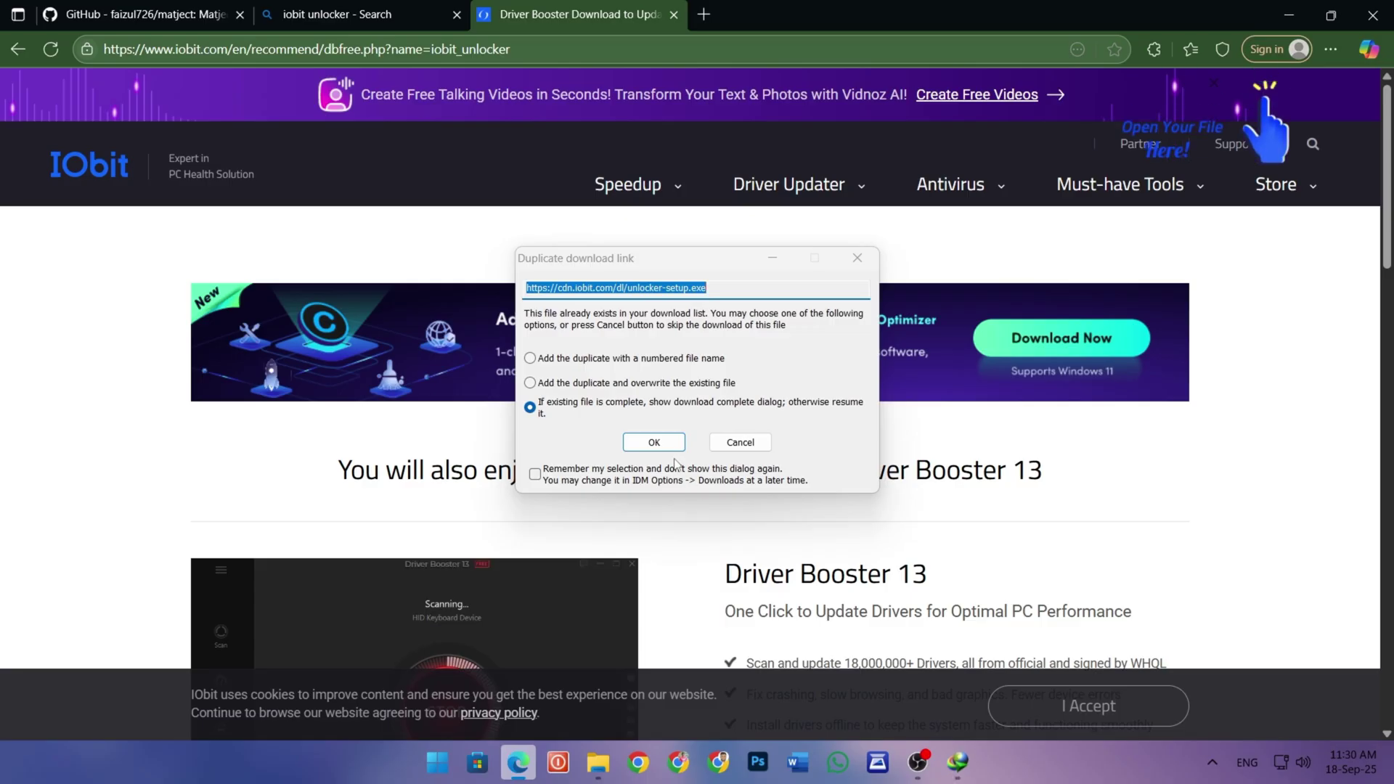
left_click(660, 443)
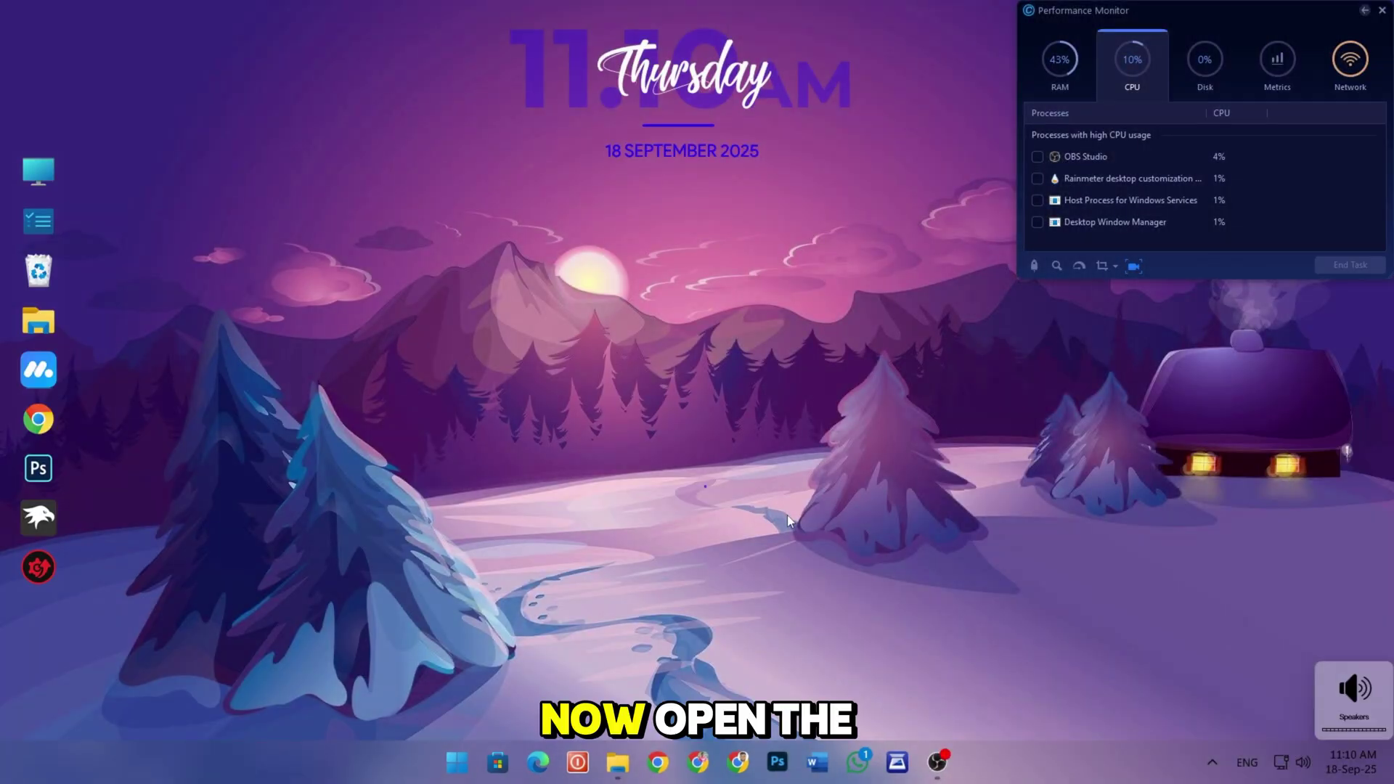
Switch to the Temp folder in File Explorer, install IObit Unlocker from unlocker-setup.exe with a desktop icon, and close the launched program.
mouse_move(618, 764)
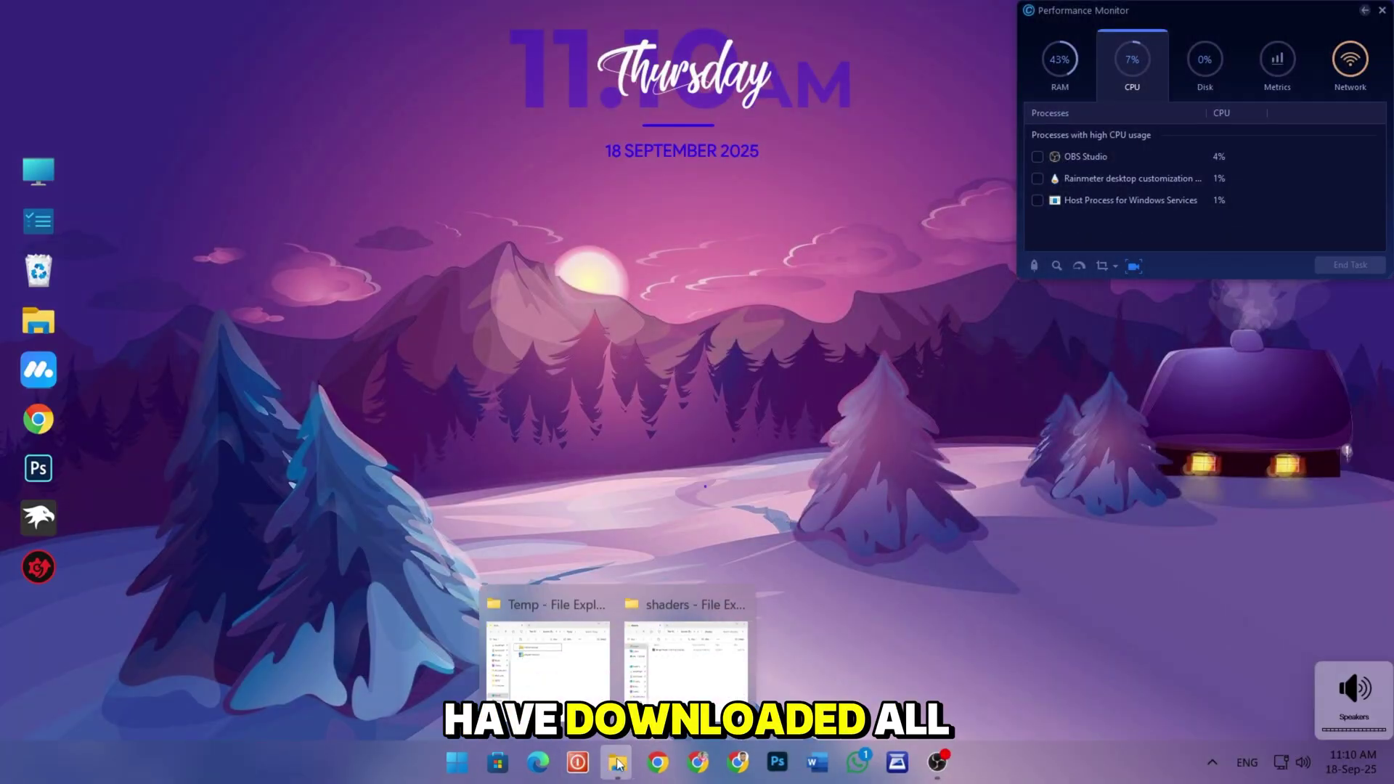
left_click(546, 639)
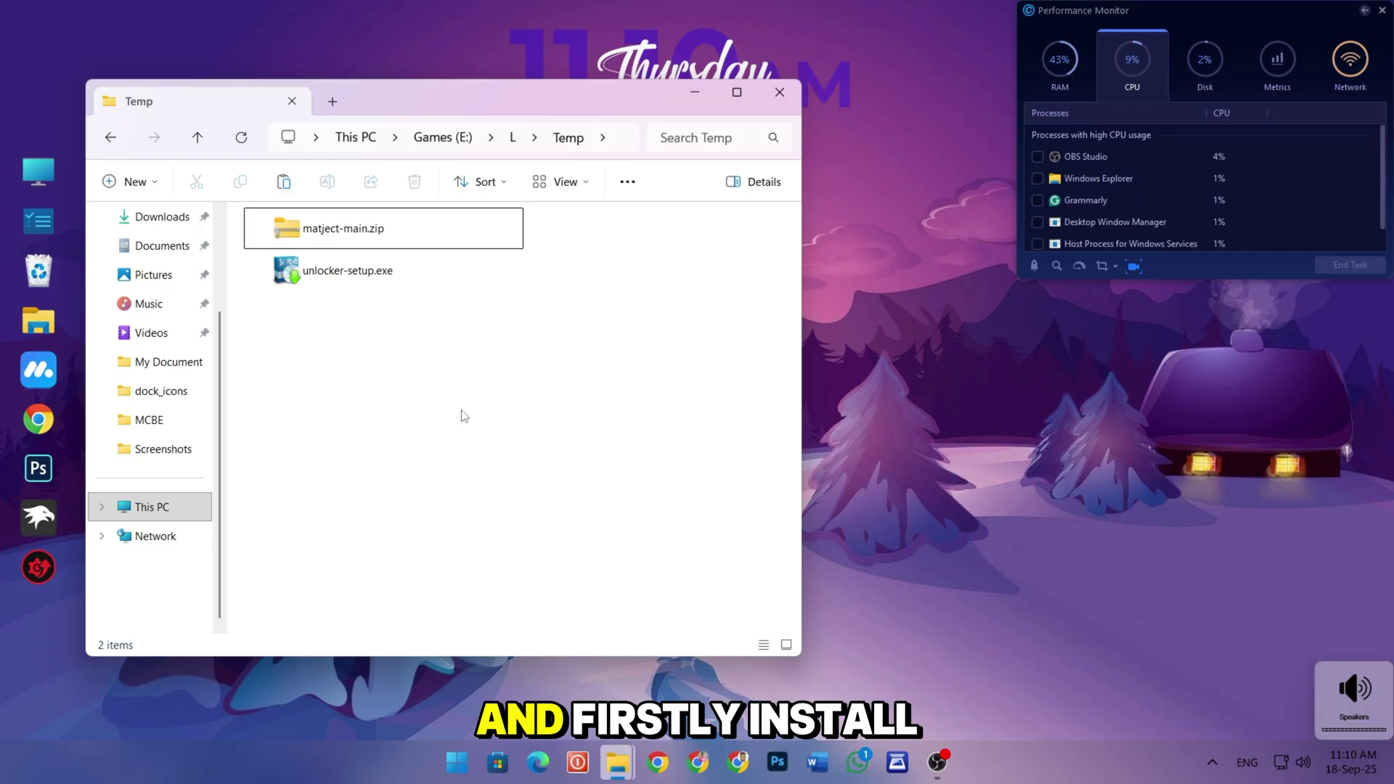
double_click(377, 276)
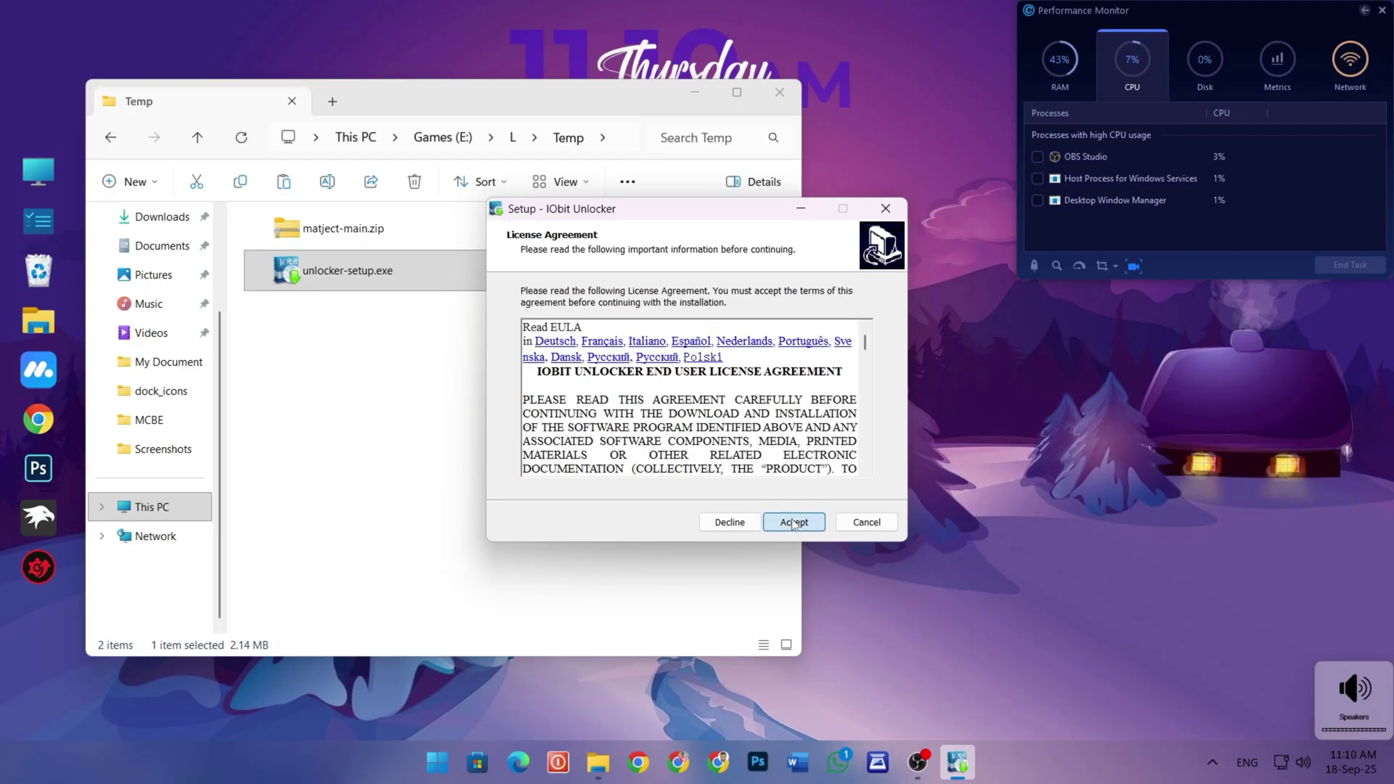
left_click(794, 522)
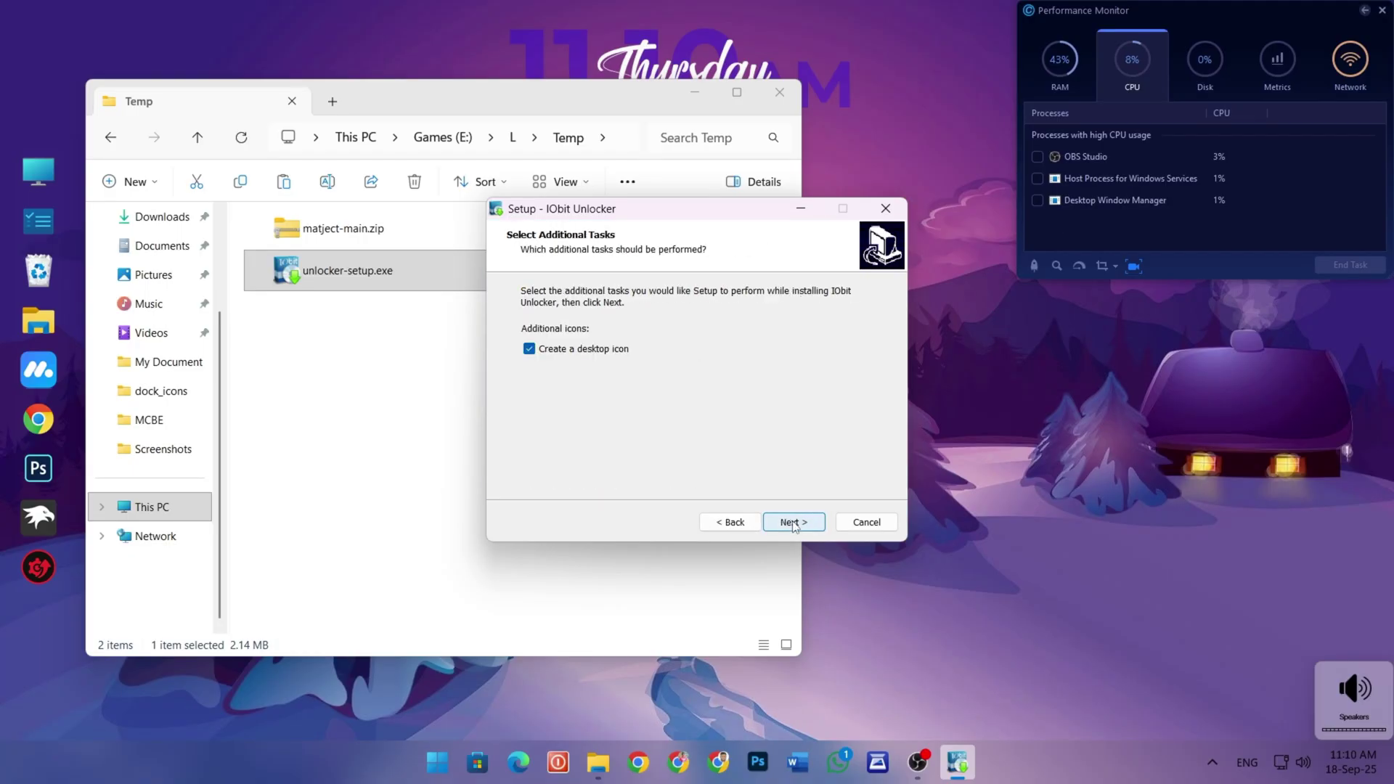
left_click(794, 522)
left_click(794, 521)
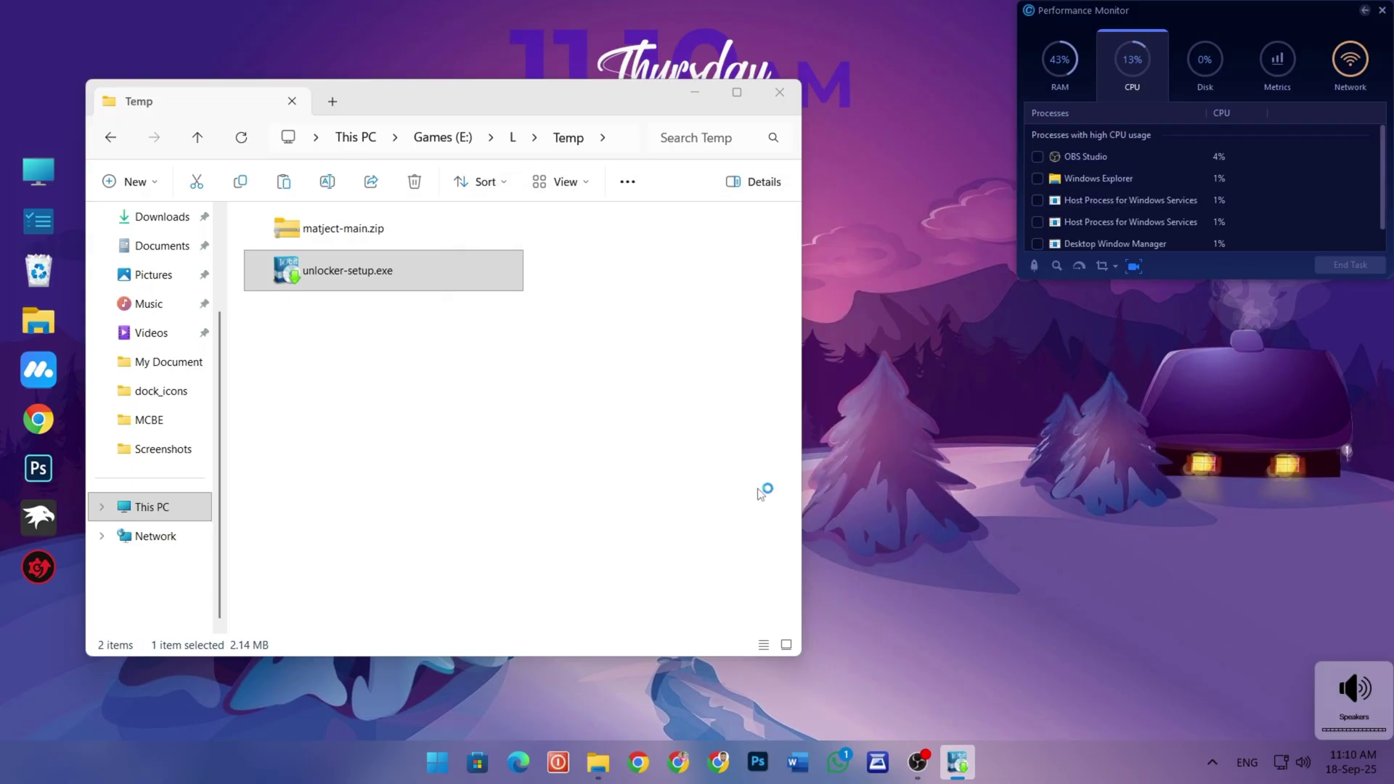
left_click(797, 439)
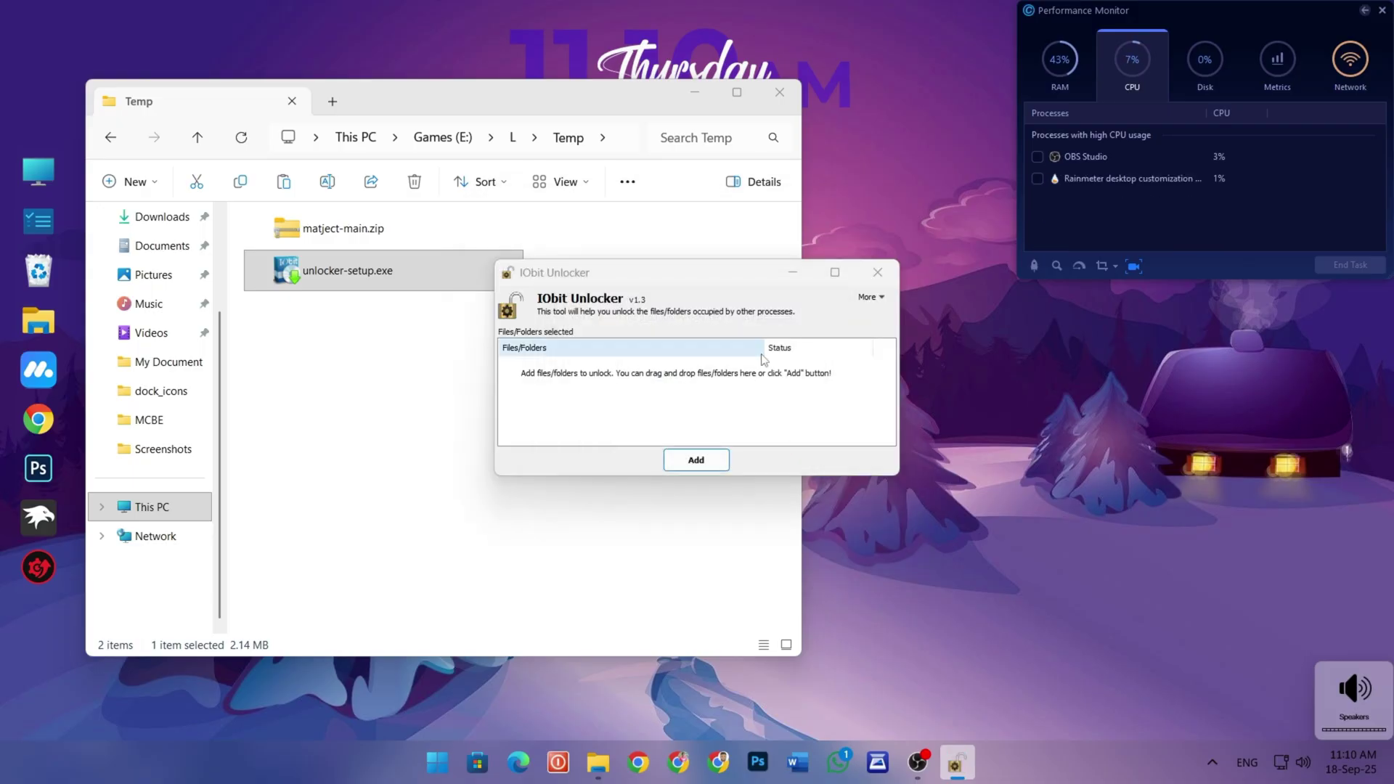
left_click(878, 274)
Extract matject-main.zip into its own matject-main folder and open the inner matject-main folder.
right_click(393, 237)
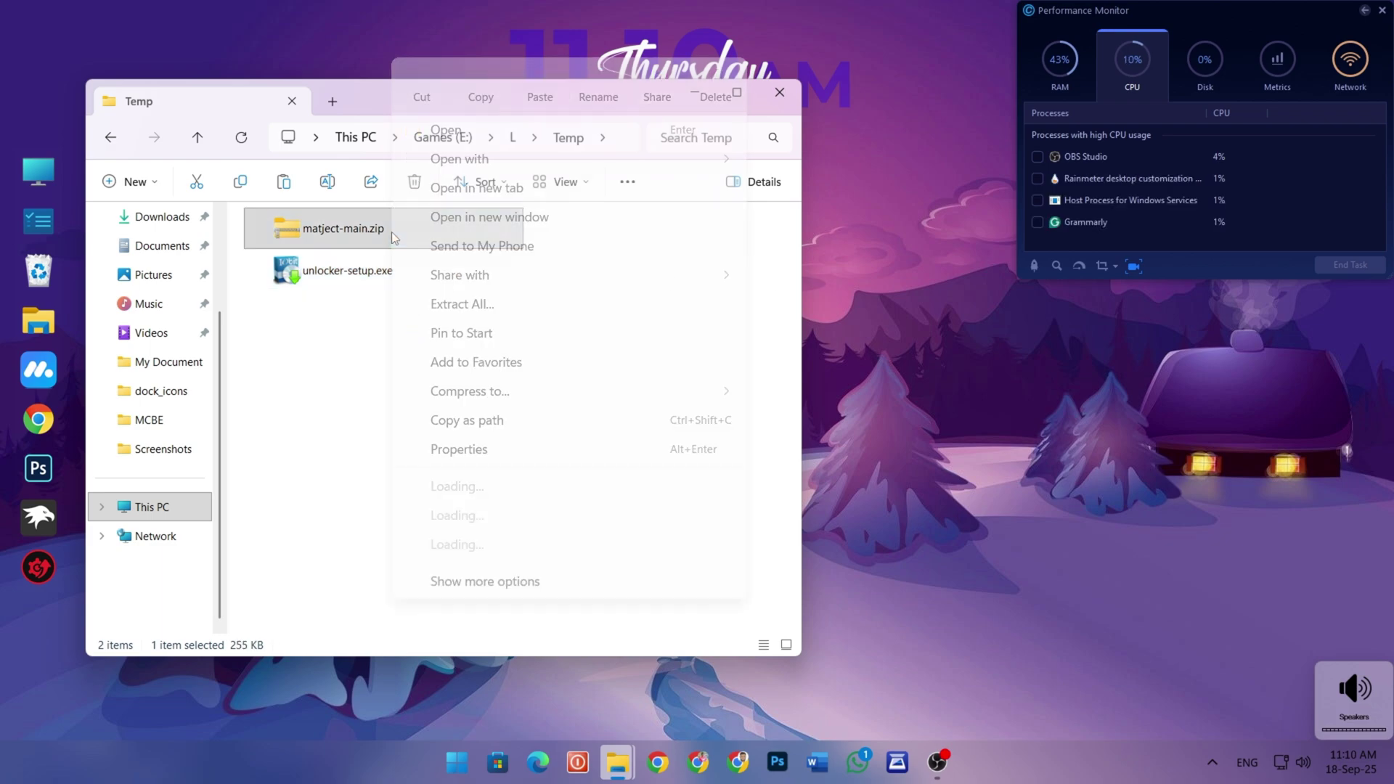
mouse_move(726, 485)
left_click(798, 545)
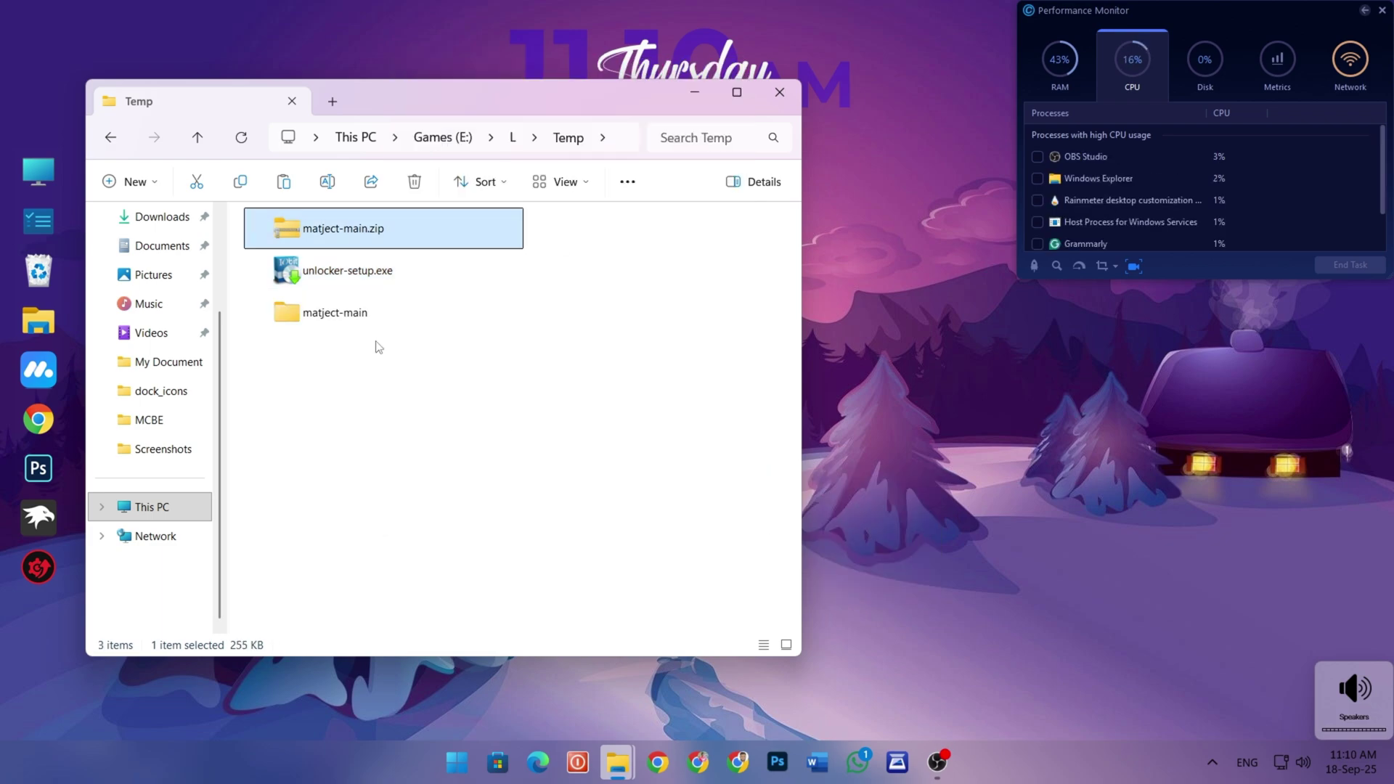
double_click(342, 317)
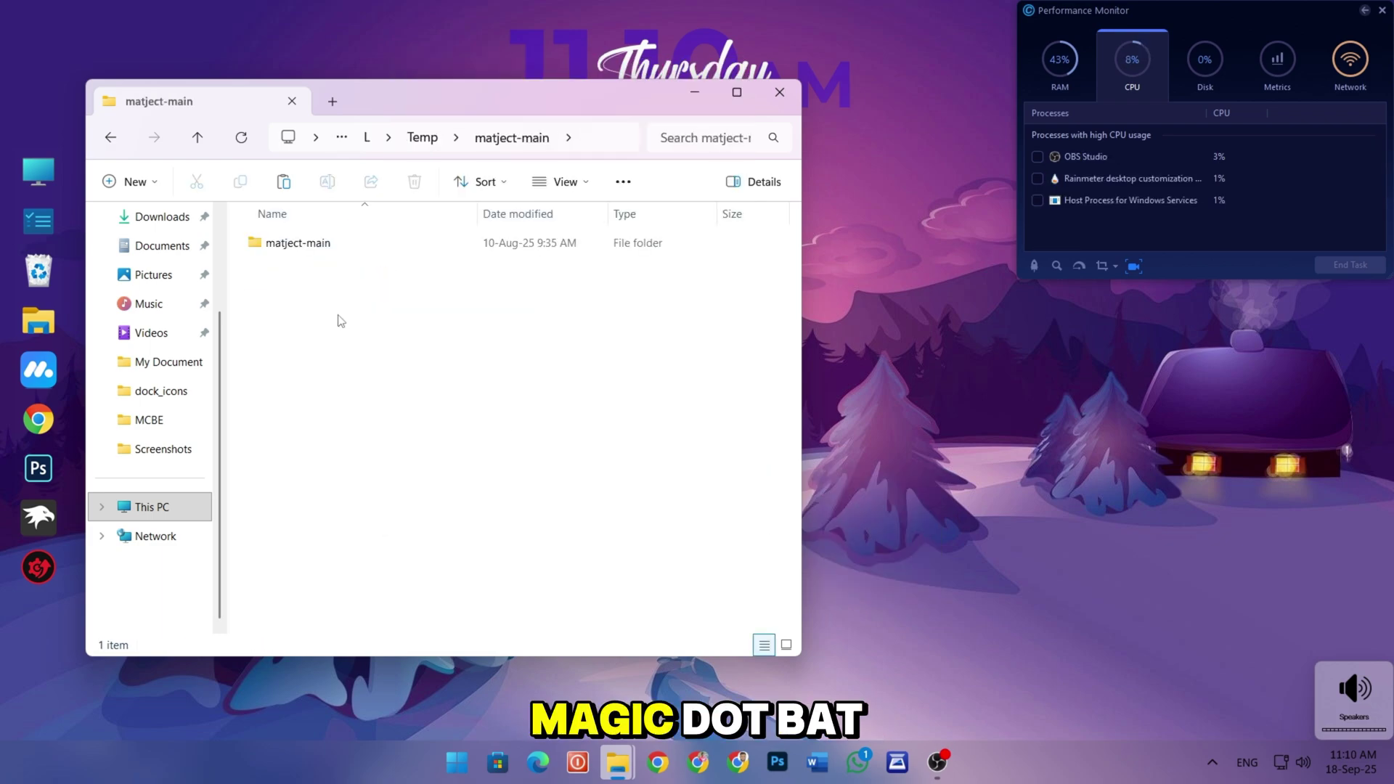
double_click(333, 247)
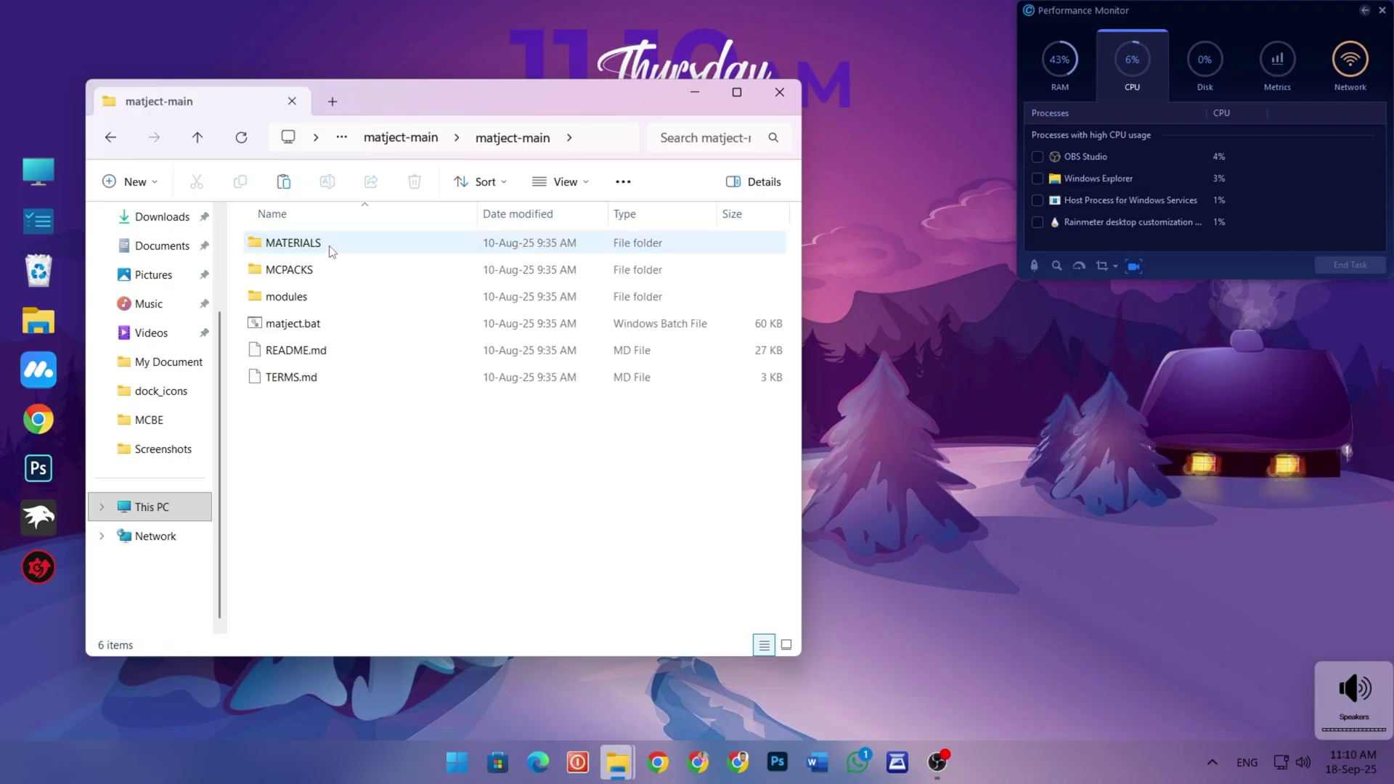
Run matject.bat, continue past the welcome screen and accept the terms of use.
double_click(328, 324)
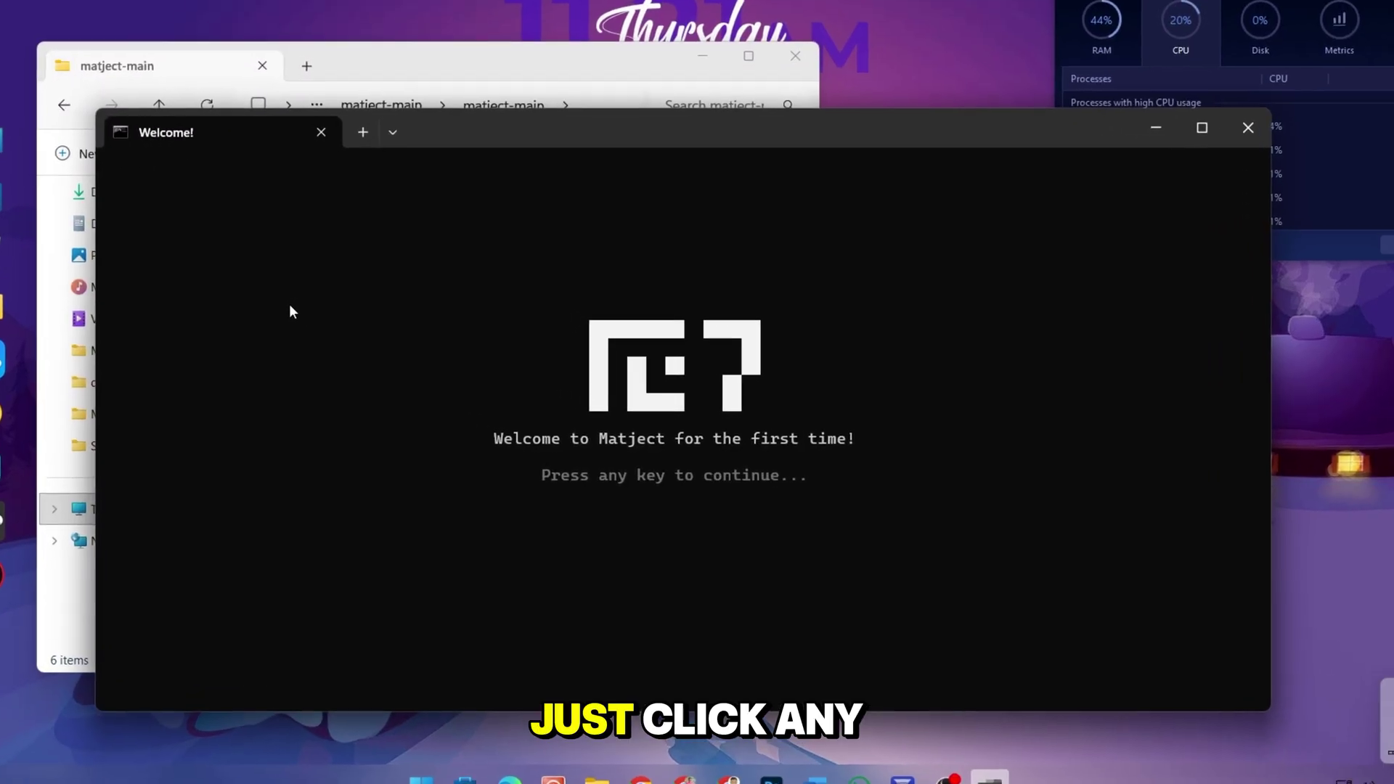
key("Return")
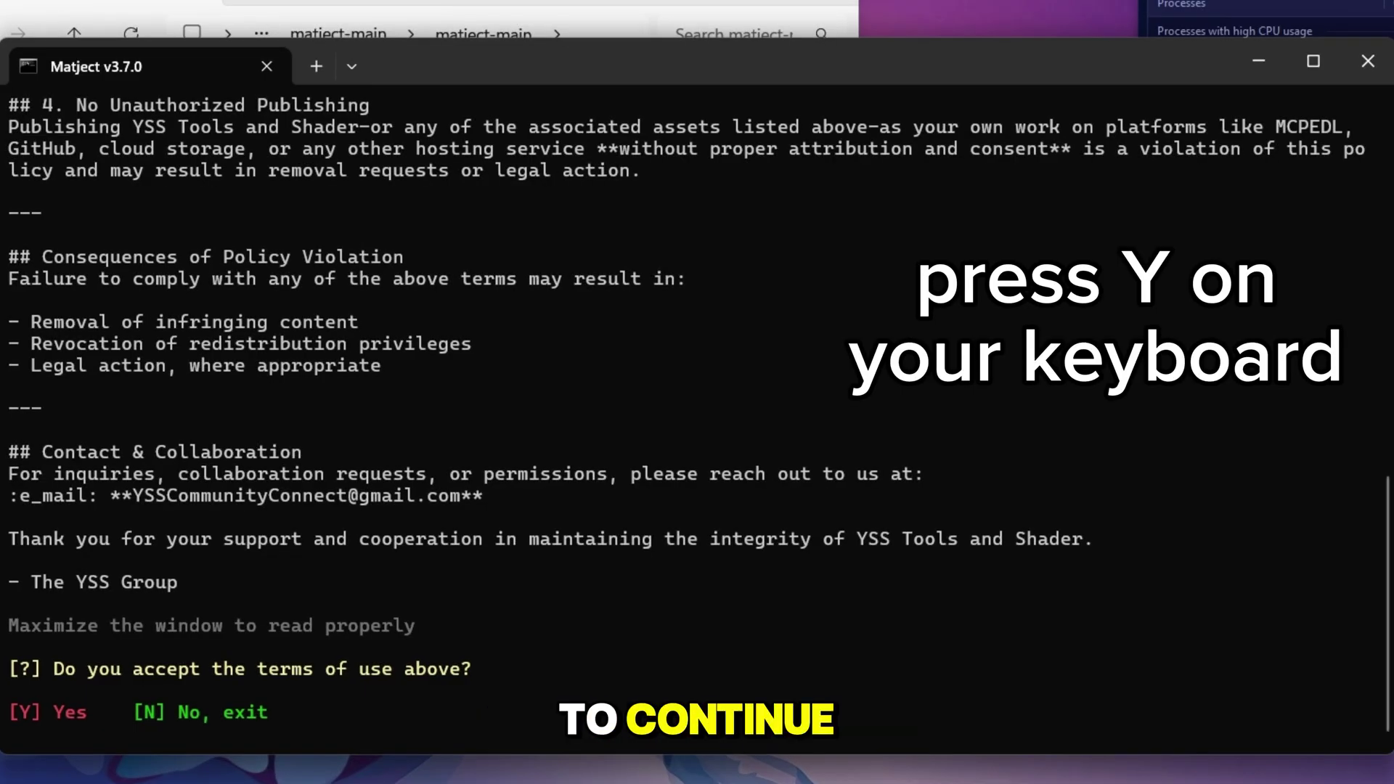
key("y")
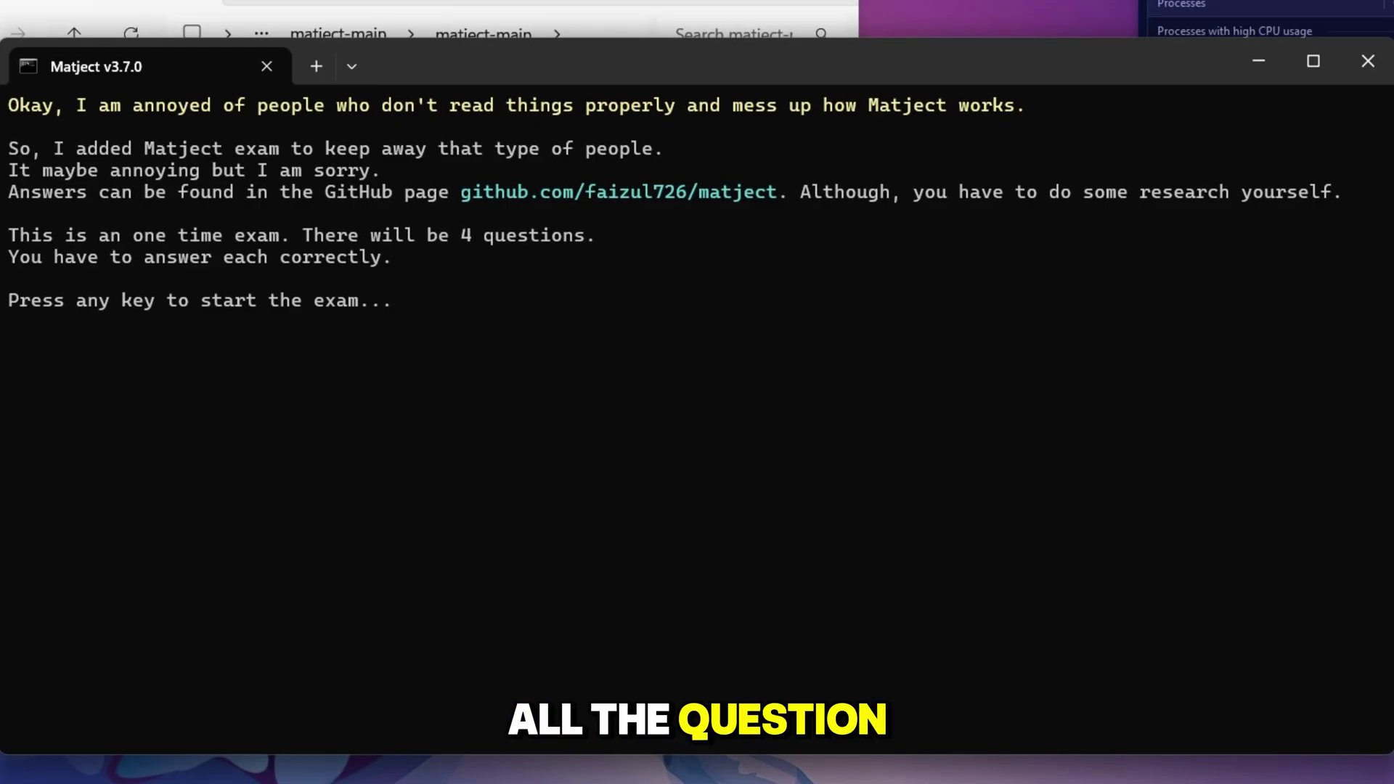
Complete the four-question Matject exam, answering No, "Use an option in Matject", Yes and "RenderDragon shaders".
key("Return")
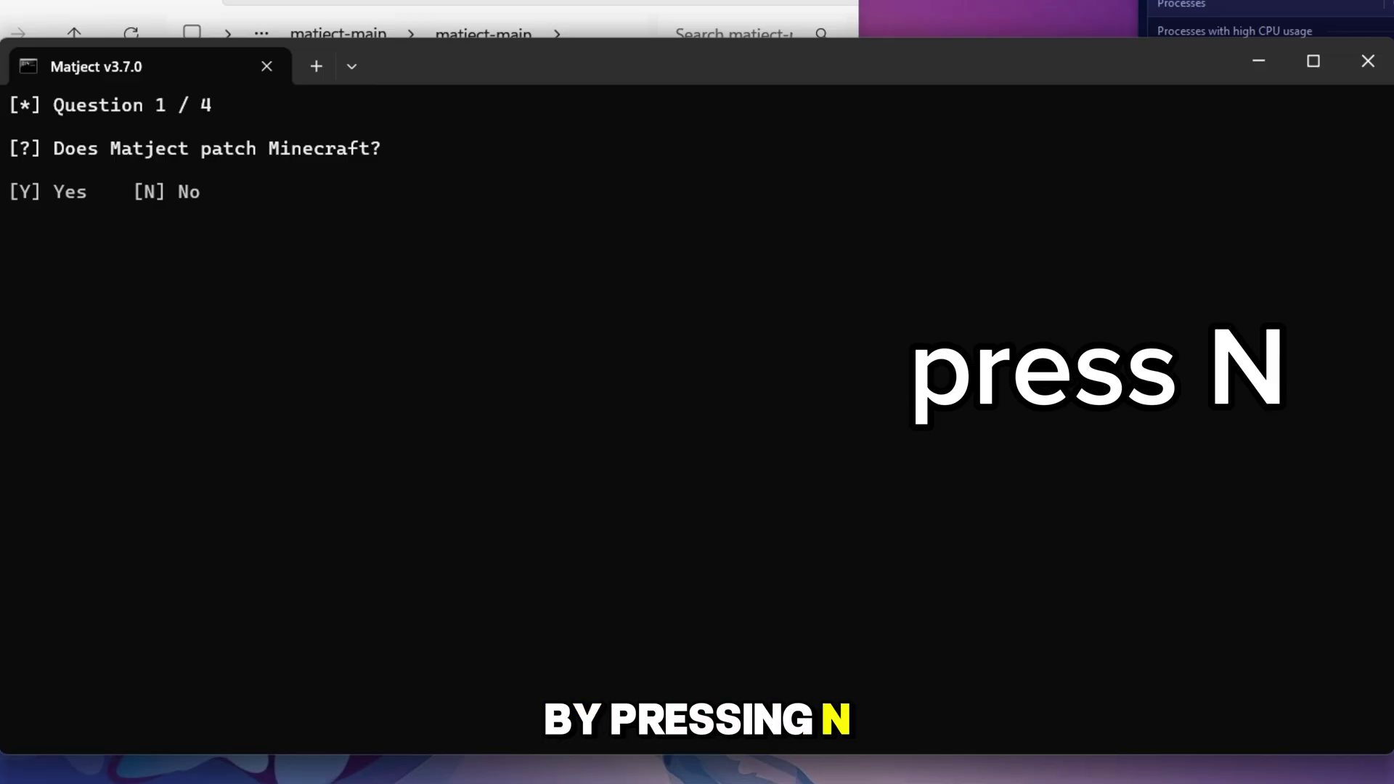
key("n")
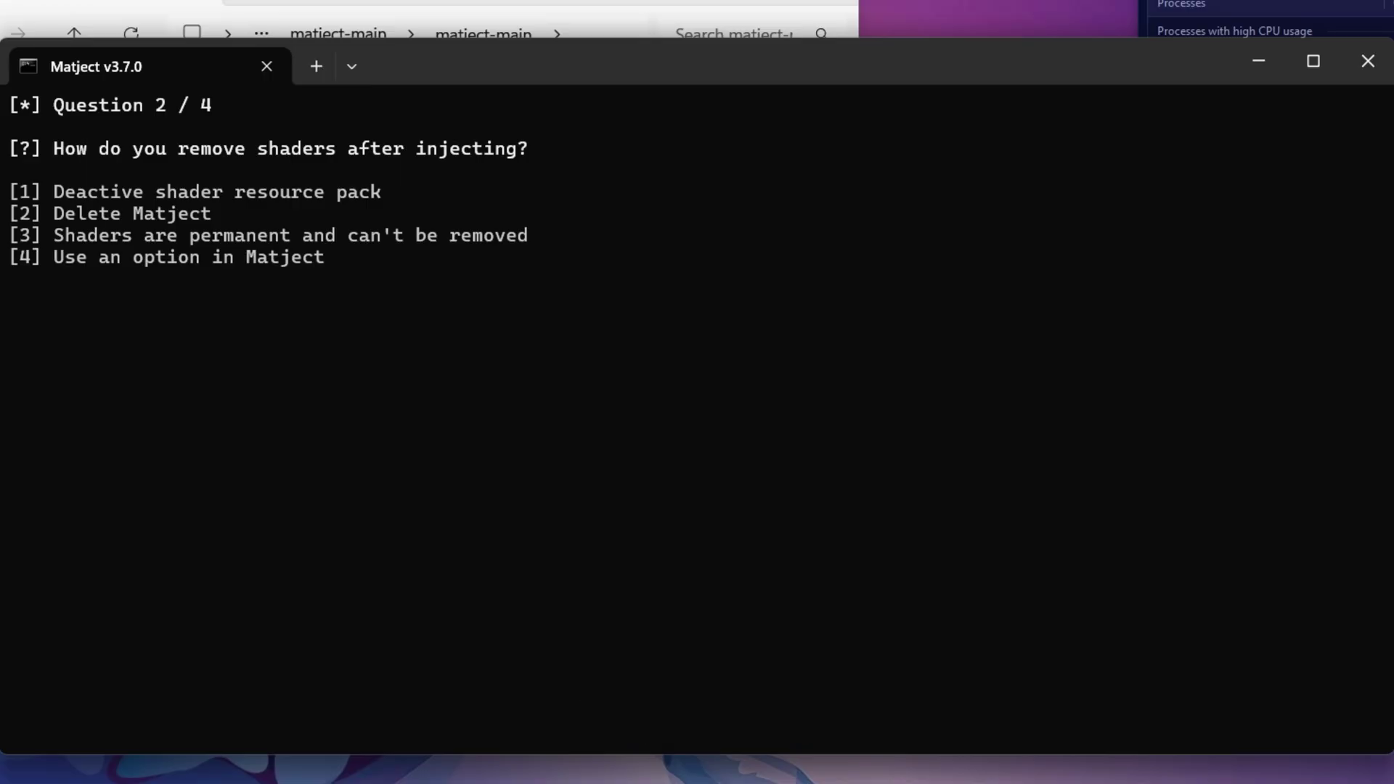
key("4")
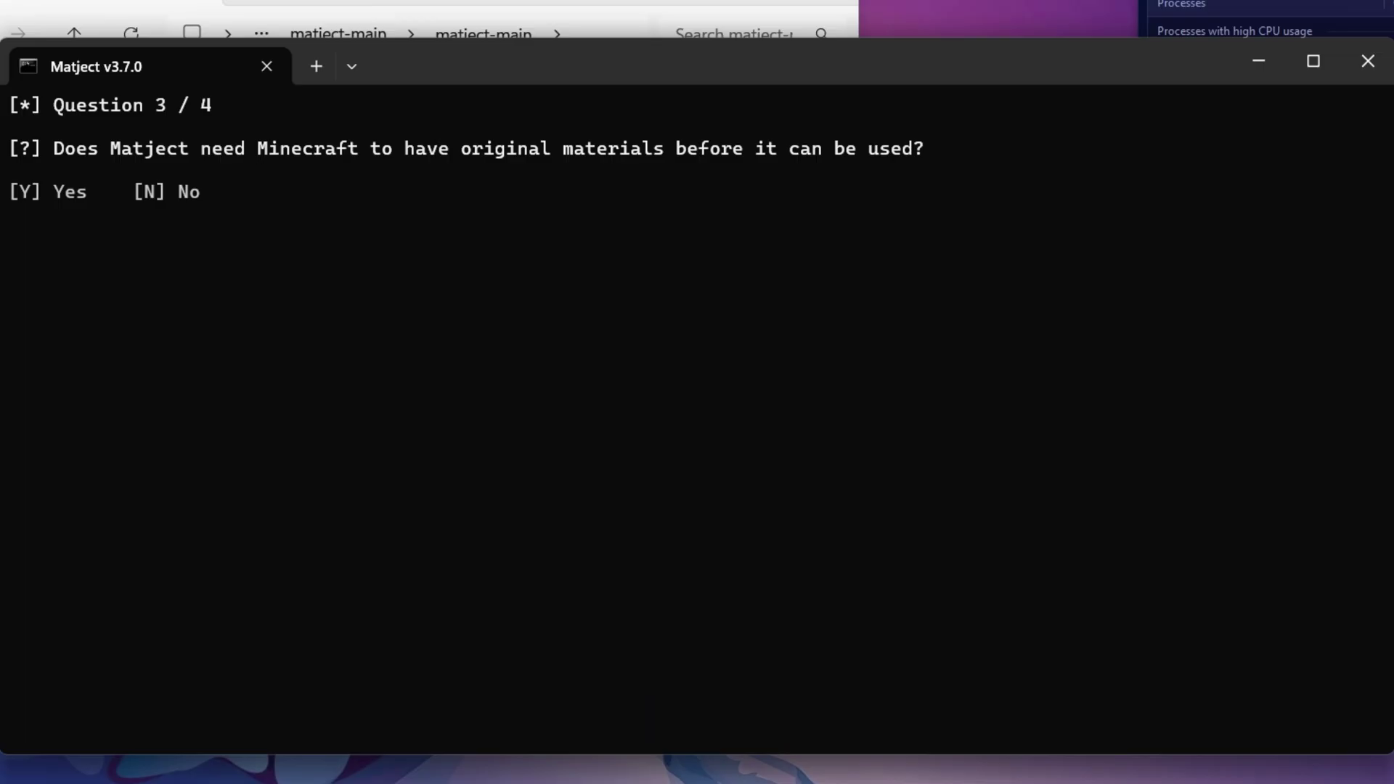
key("y")
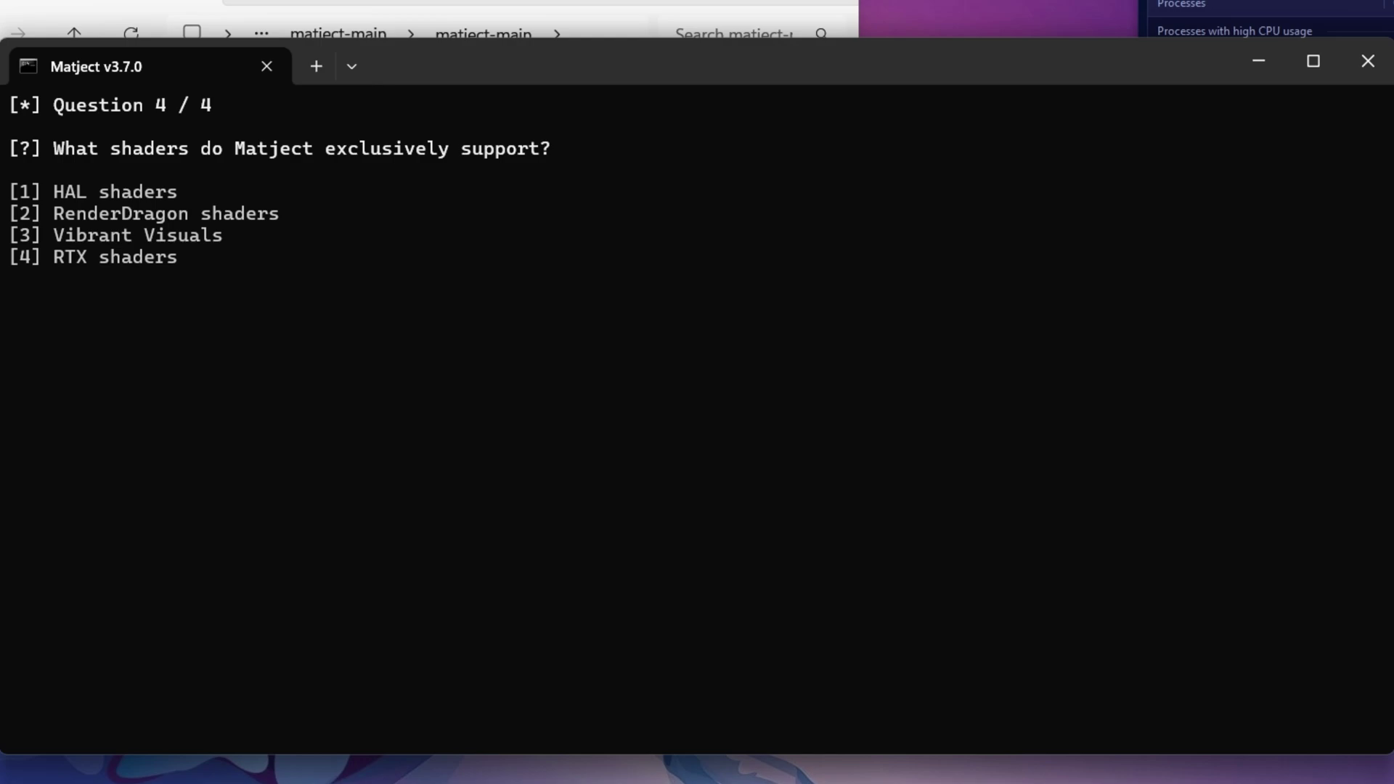
key("2")
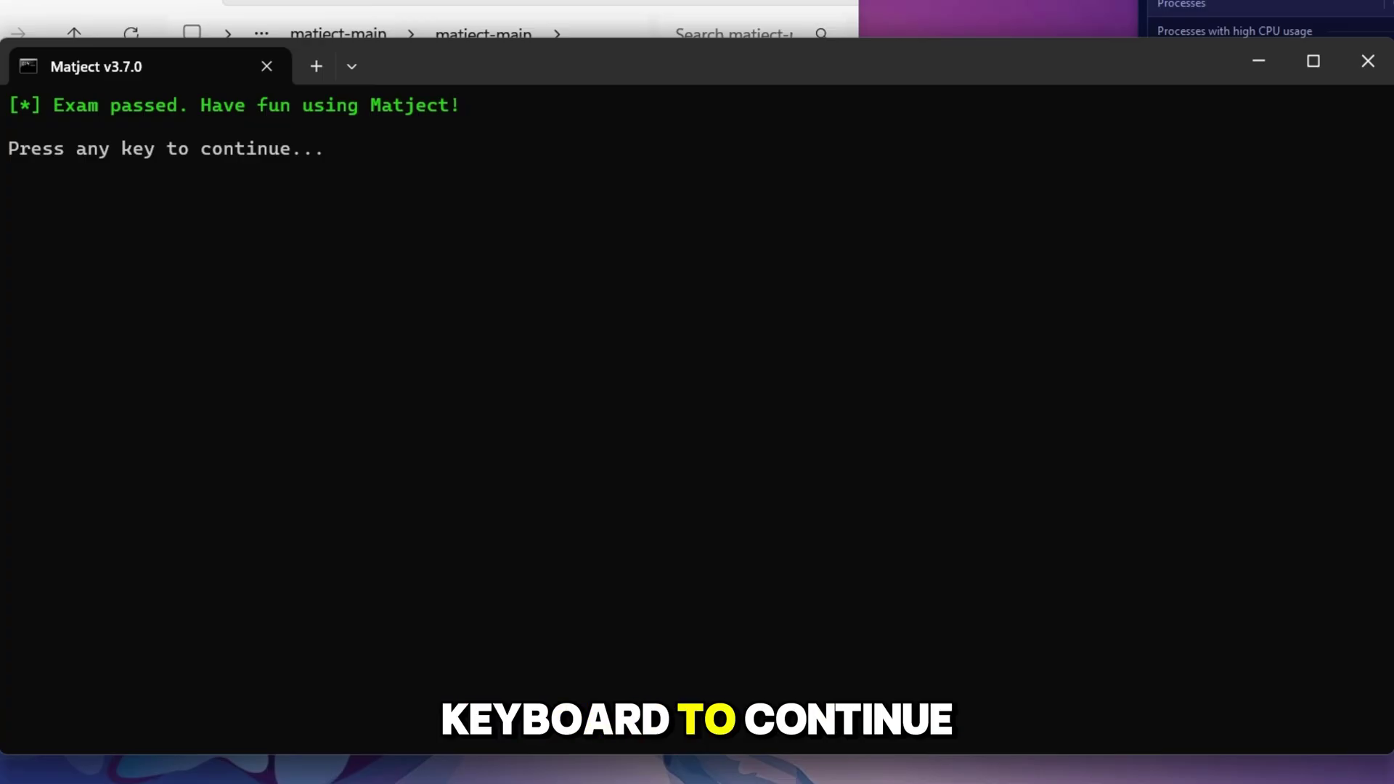
Enable update checks at Matject startup, decline the desktop and Start menu shortcuts, and get material-updater.
key("Return")
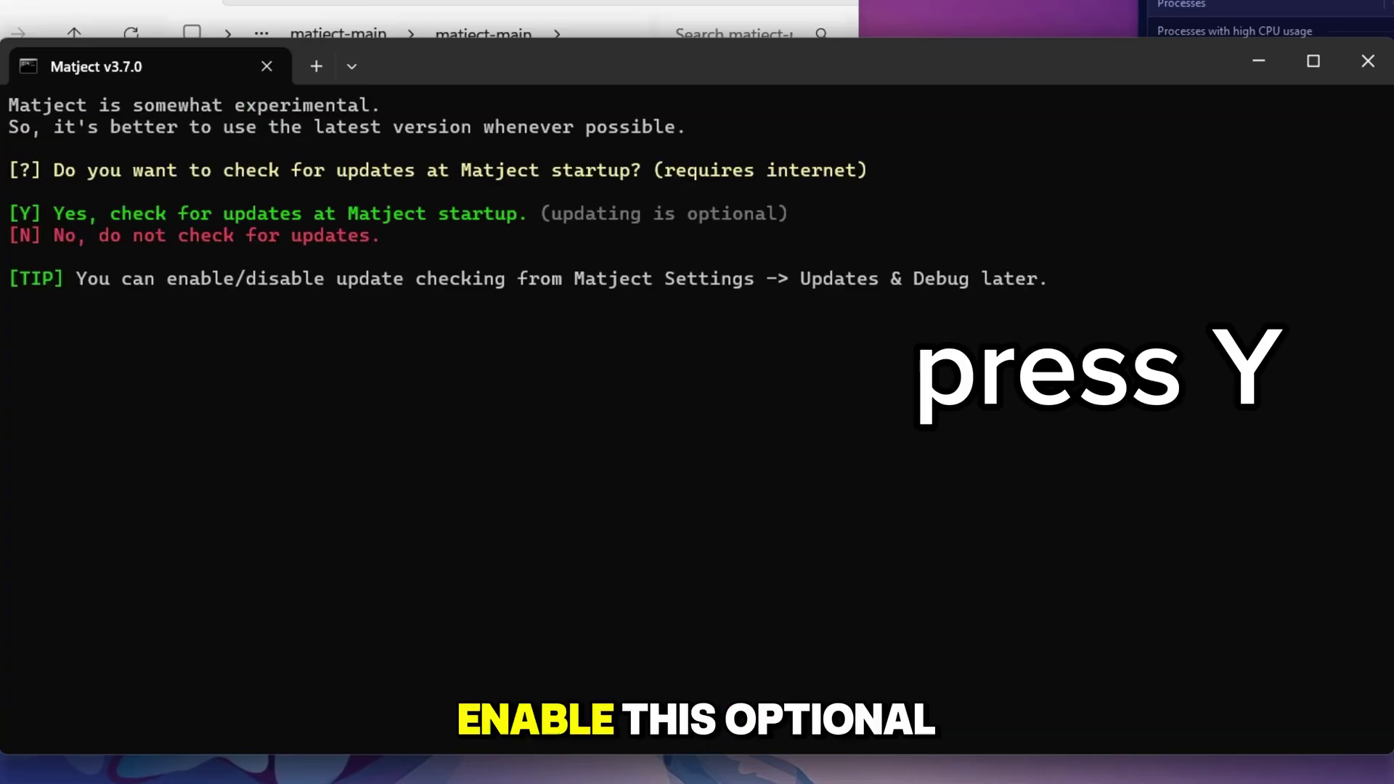
key("y")
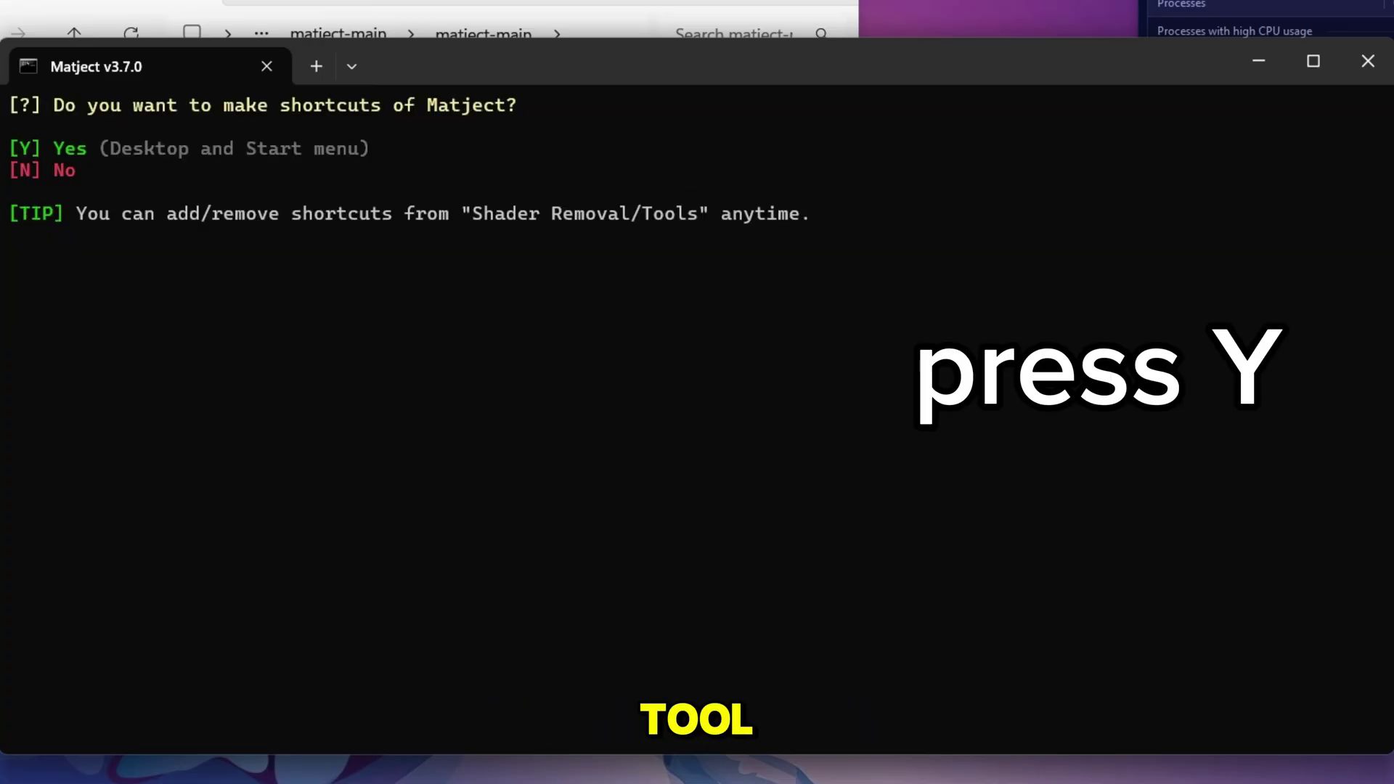
key("n")
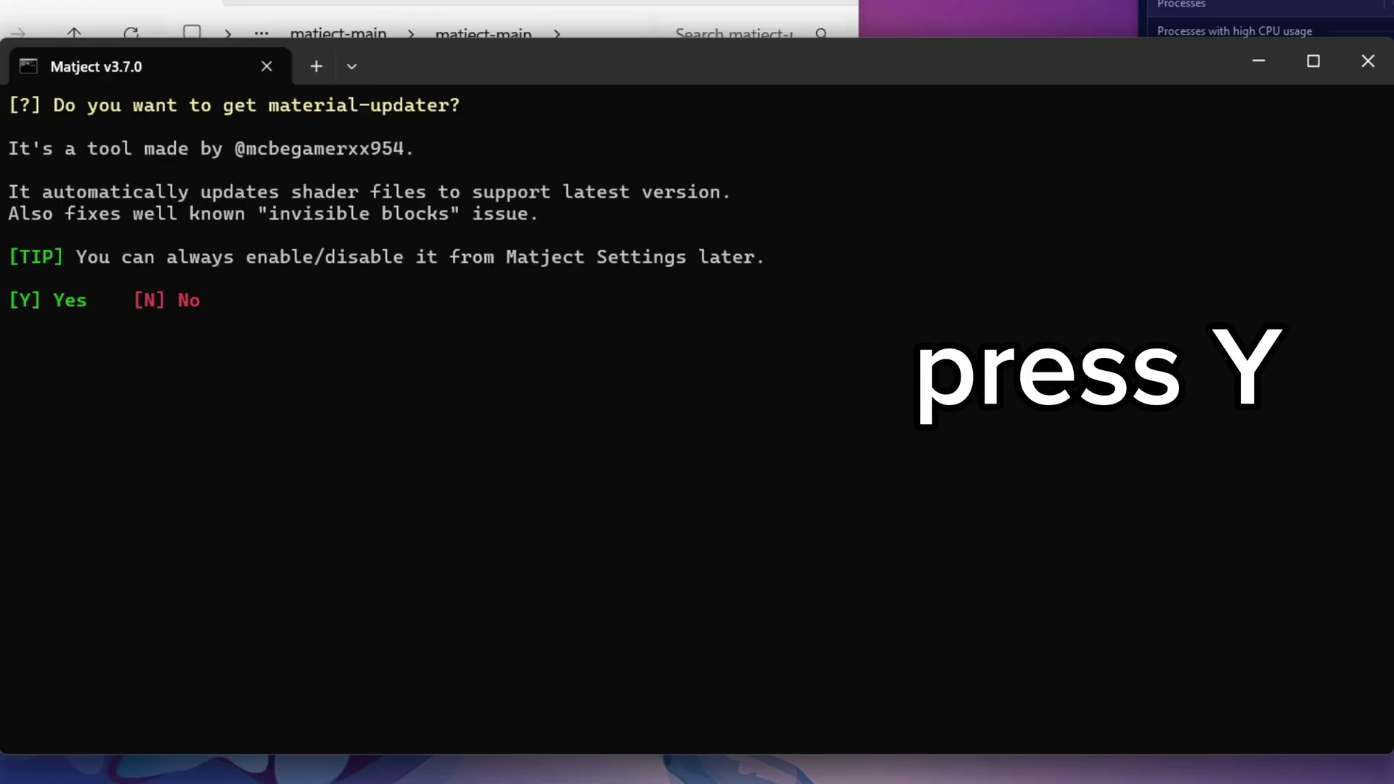
key("y")
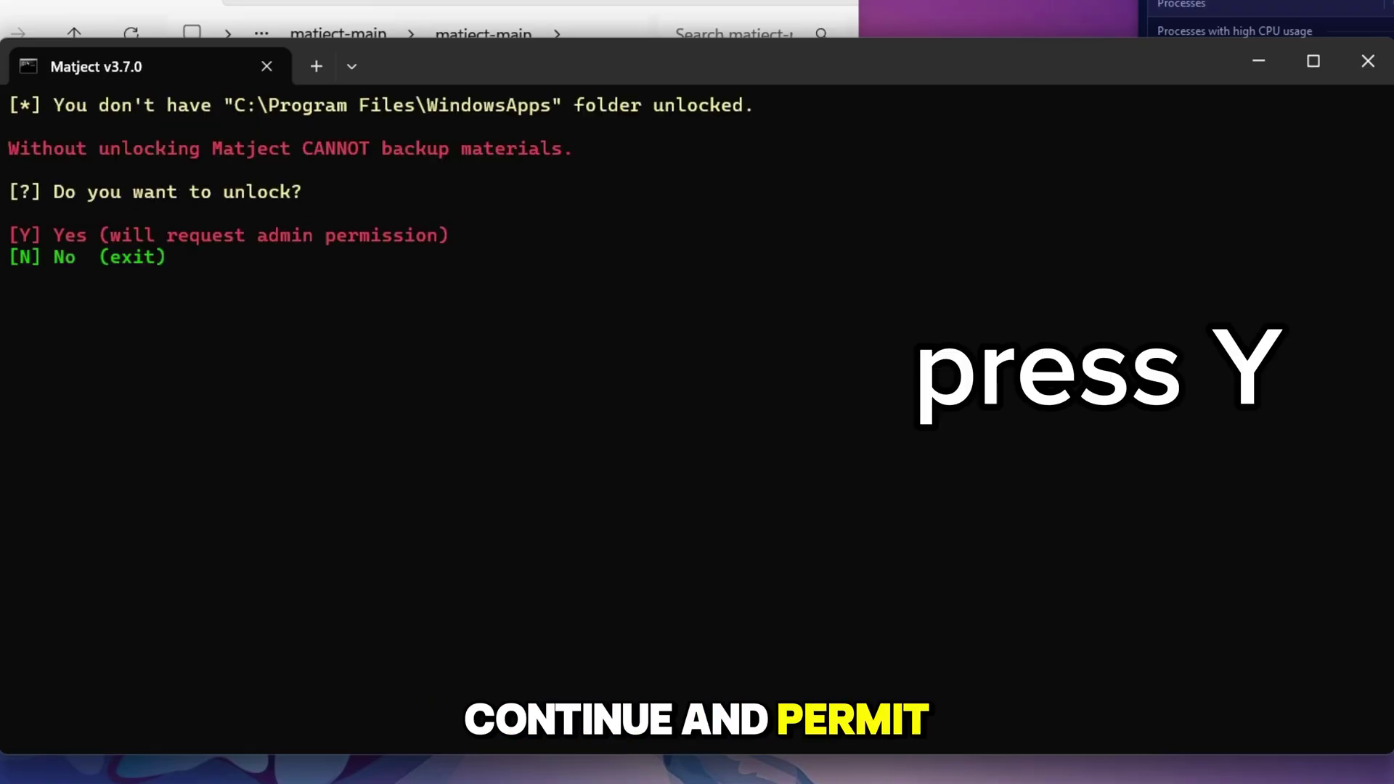
Unlock the C:\Program Files\WindowsApps folder to back up the materials, and choose the Auto method.
key("y")
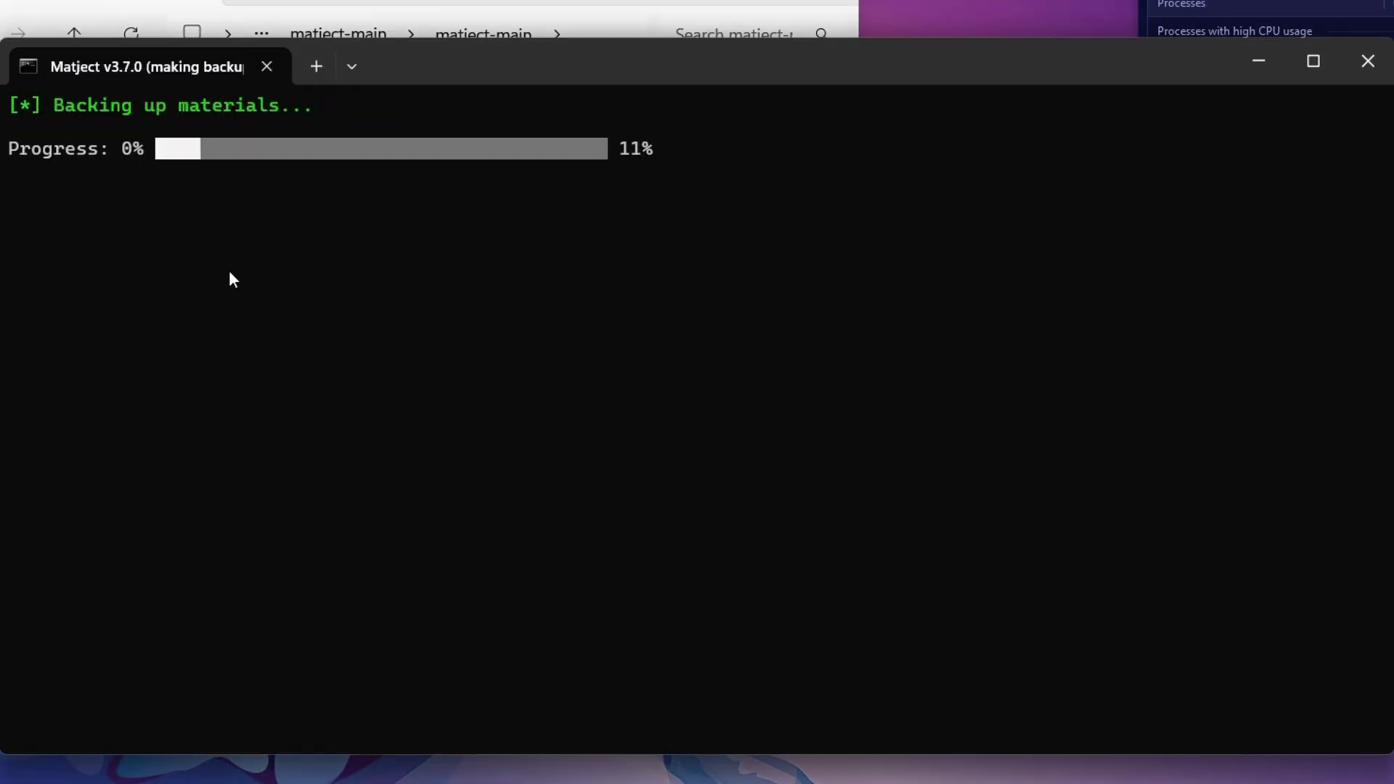
key("Return")
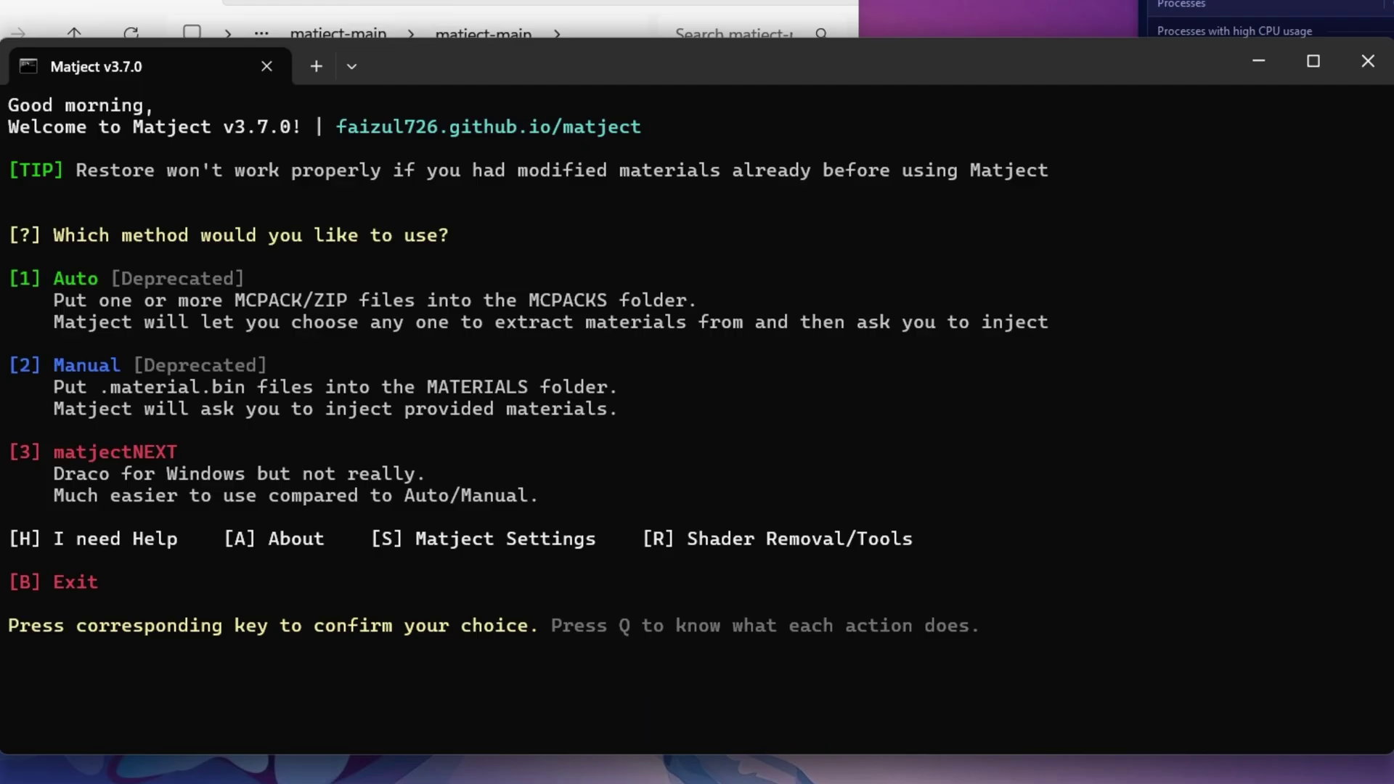
key("1")
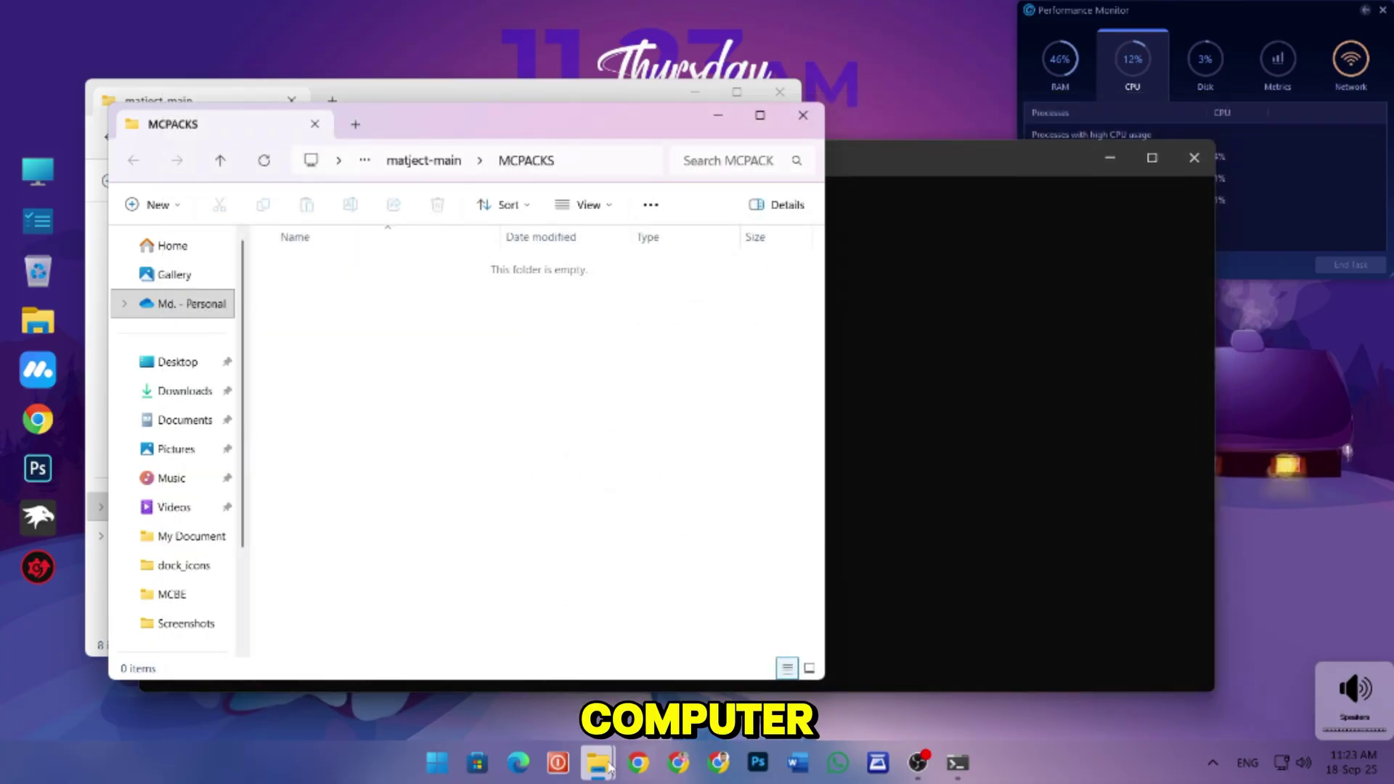
Copy Merged Newb X LMI V15.7.mcpack from the shaders folder into Matject's MCPACKS folder.
mouse_move(610, 767)
left_click(598, 669)
left_click(1020, 265)
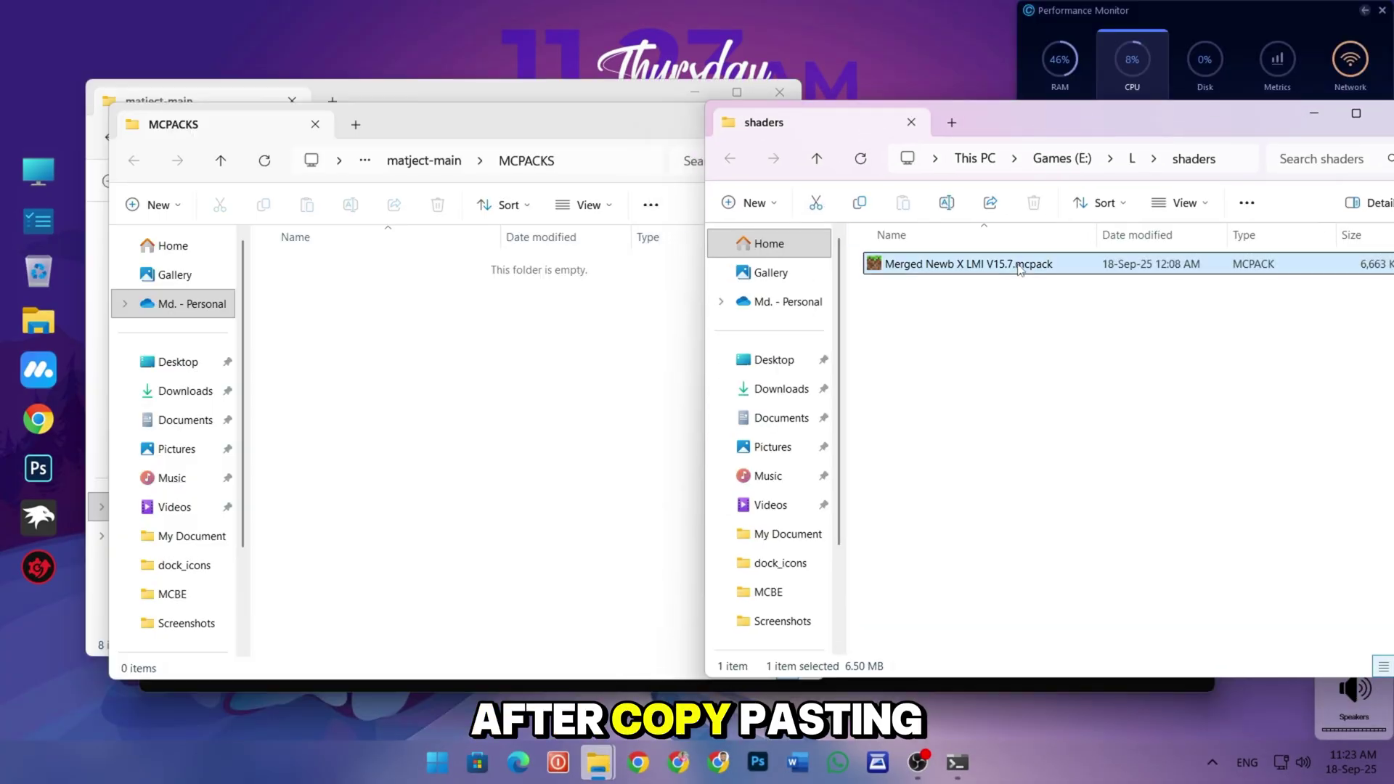
left_click(860, 202)
left_click(545, 218)
left_click(307, 205)
Switch back to Matject and inject Merged Newb X LMI V15.7.mcpack with subpack 1, cave_vision.
mouse_move(957, 762)
left_click(955, 703)
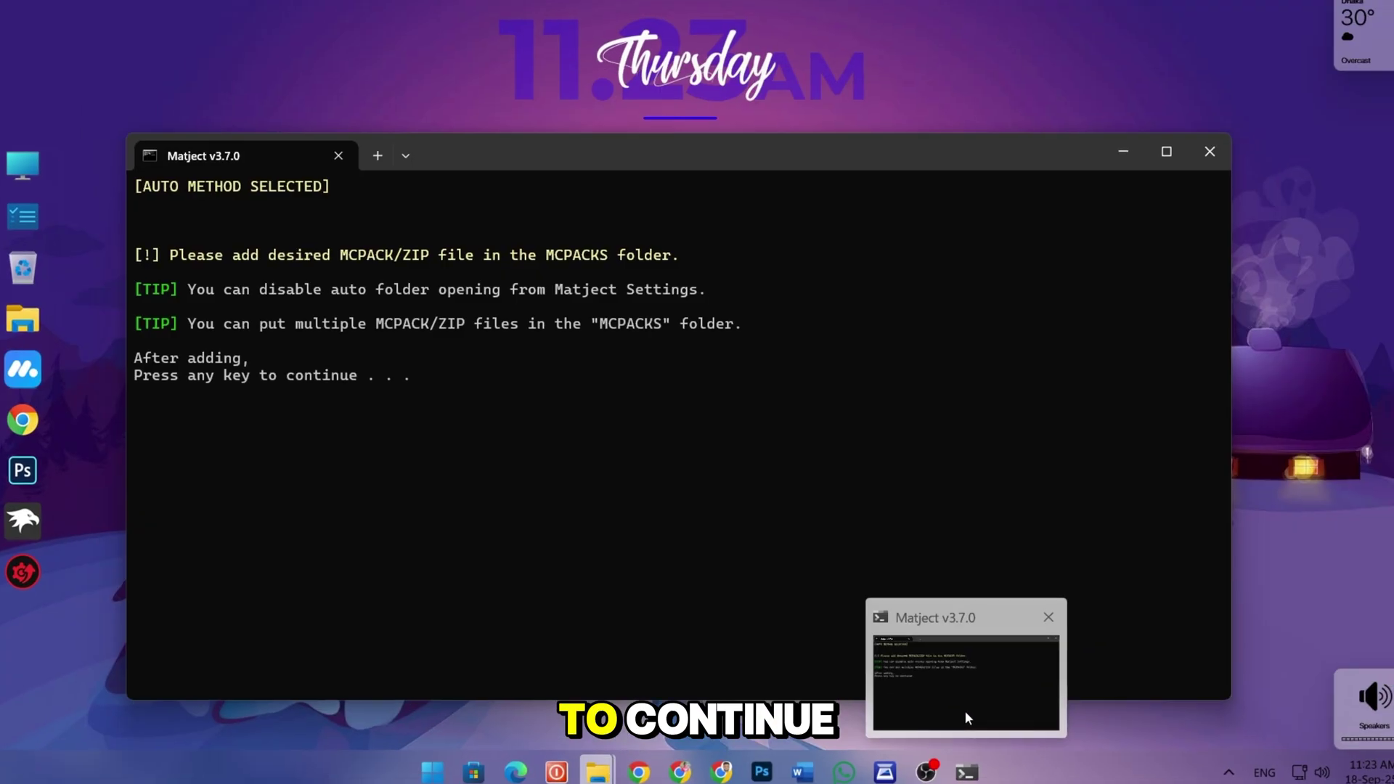
left_click(965, 711)
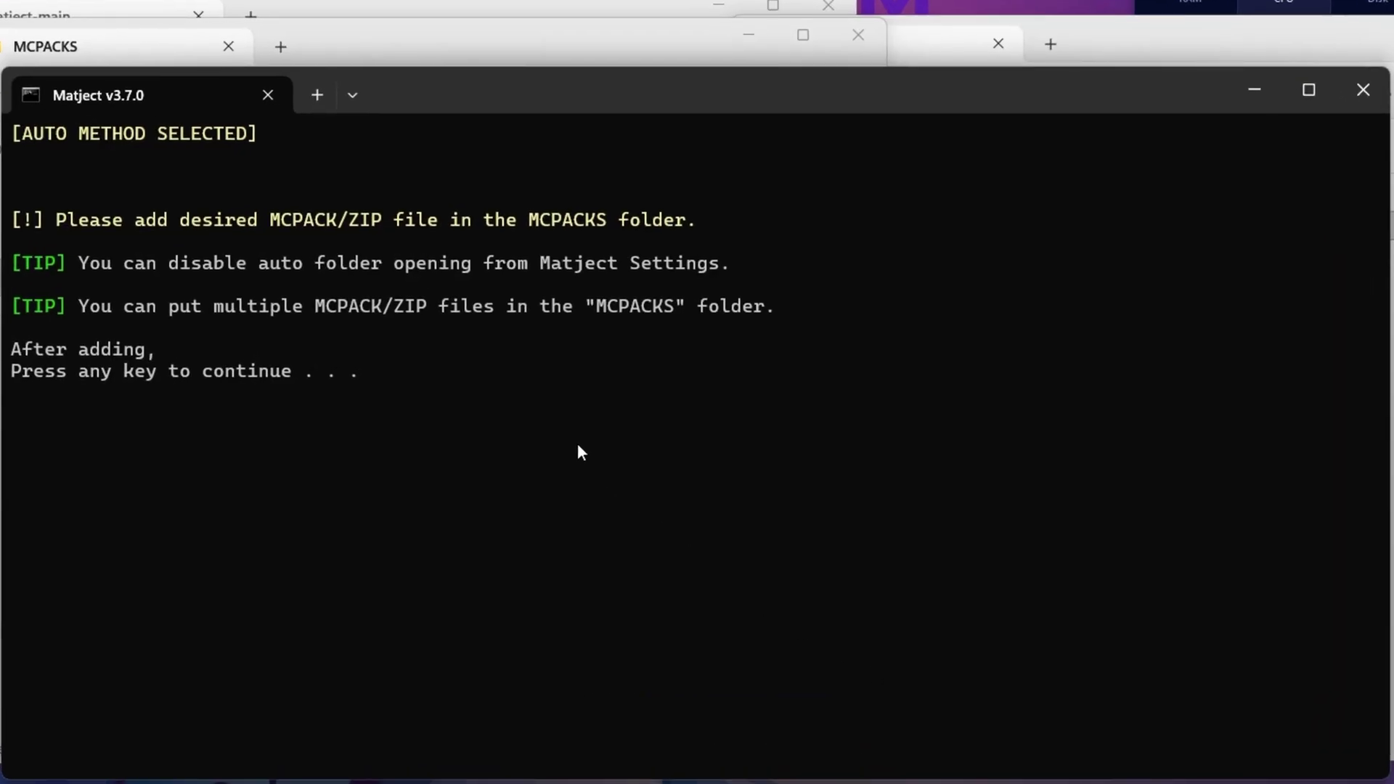
key("Return")
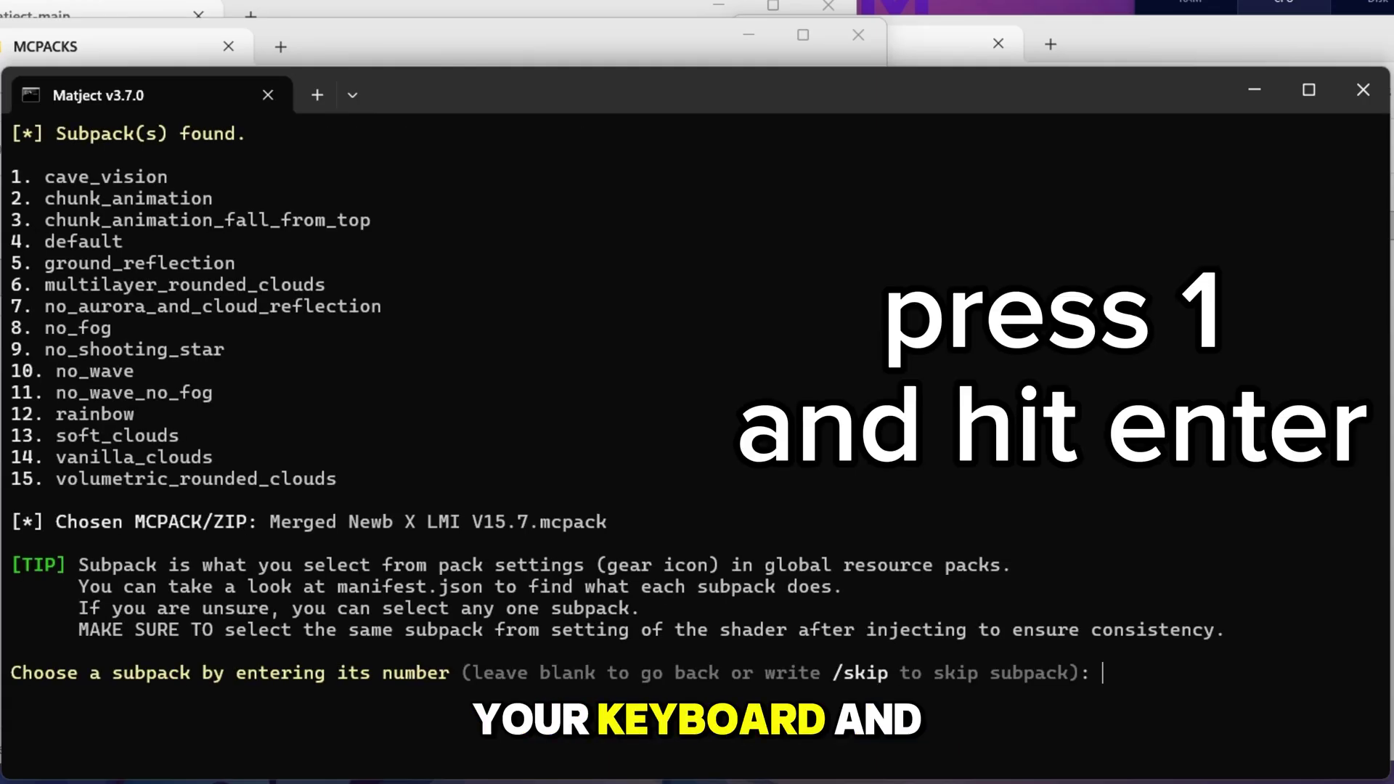
type("1")
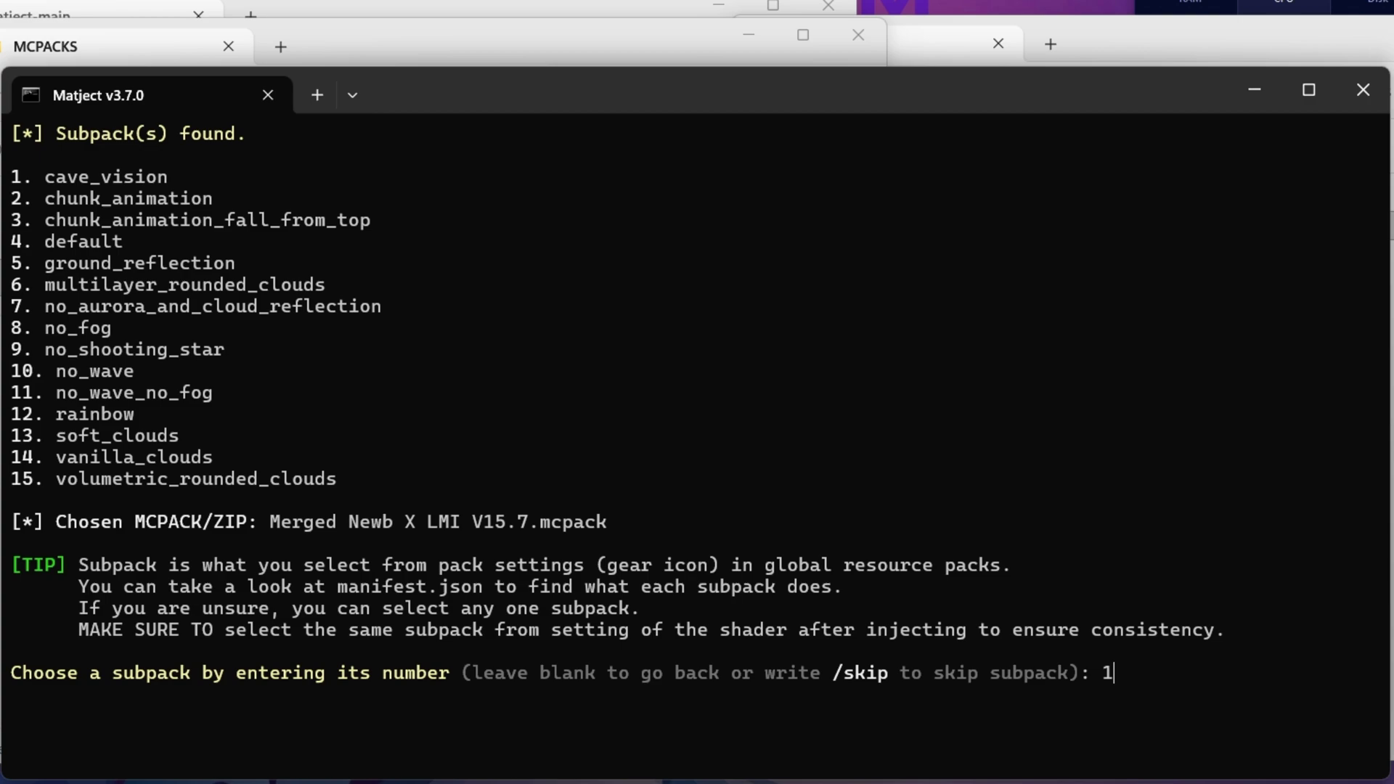
key("Return")
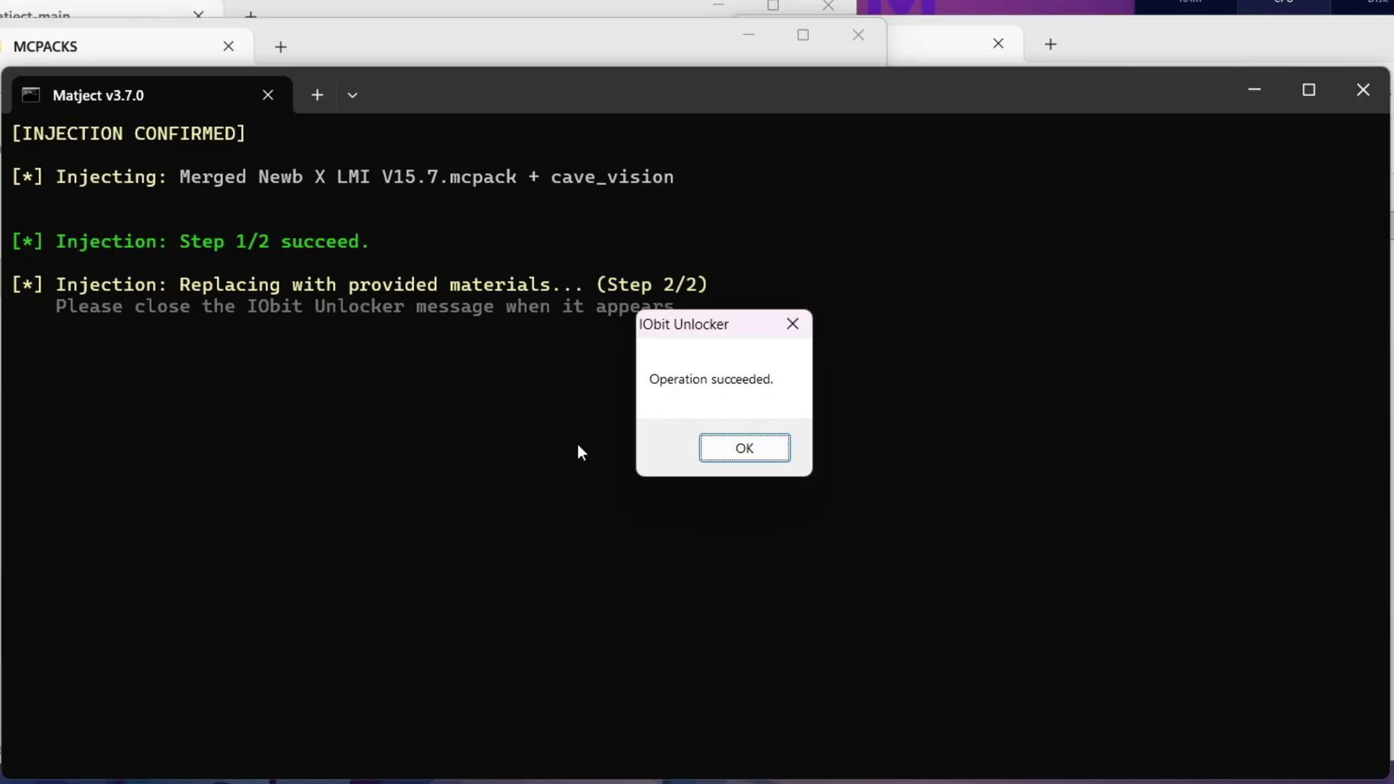
key("Return")
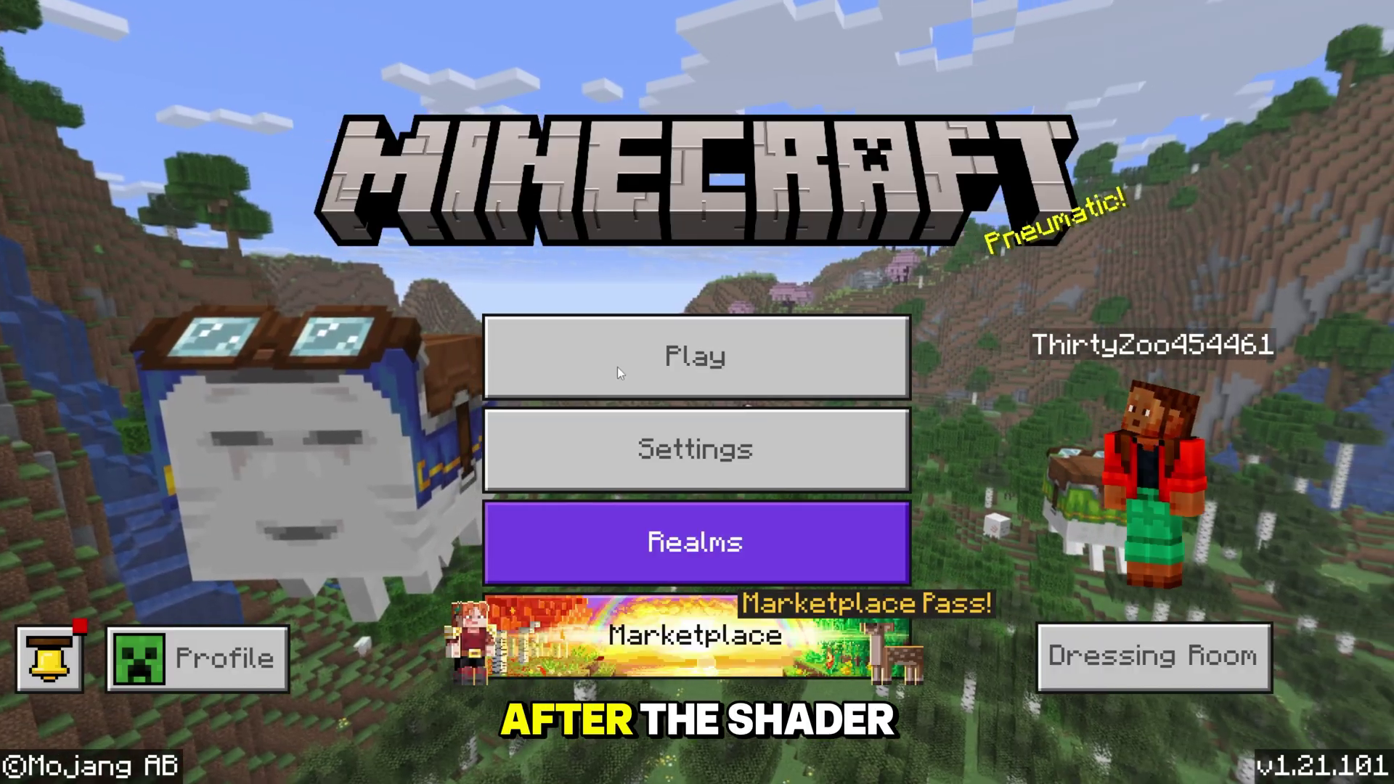
In Minecraft, activate the Newb X LMI (Merged) resource pack for My World and play the world.
left_click(618, 368)
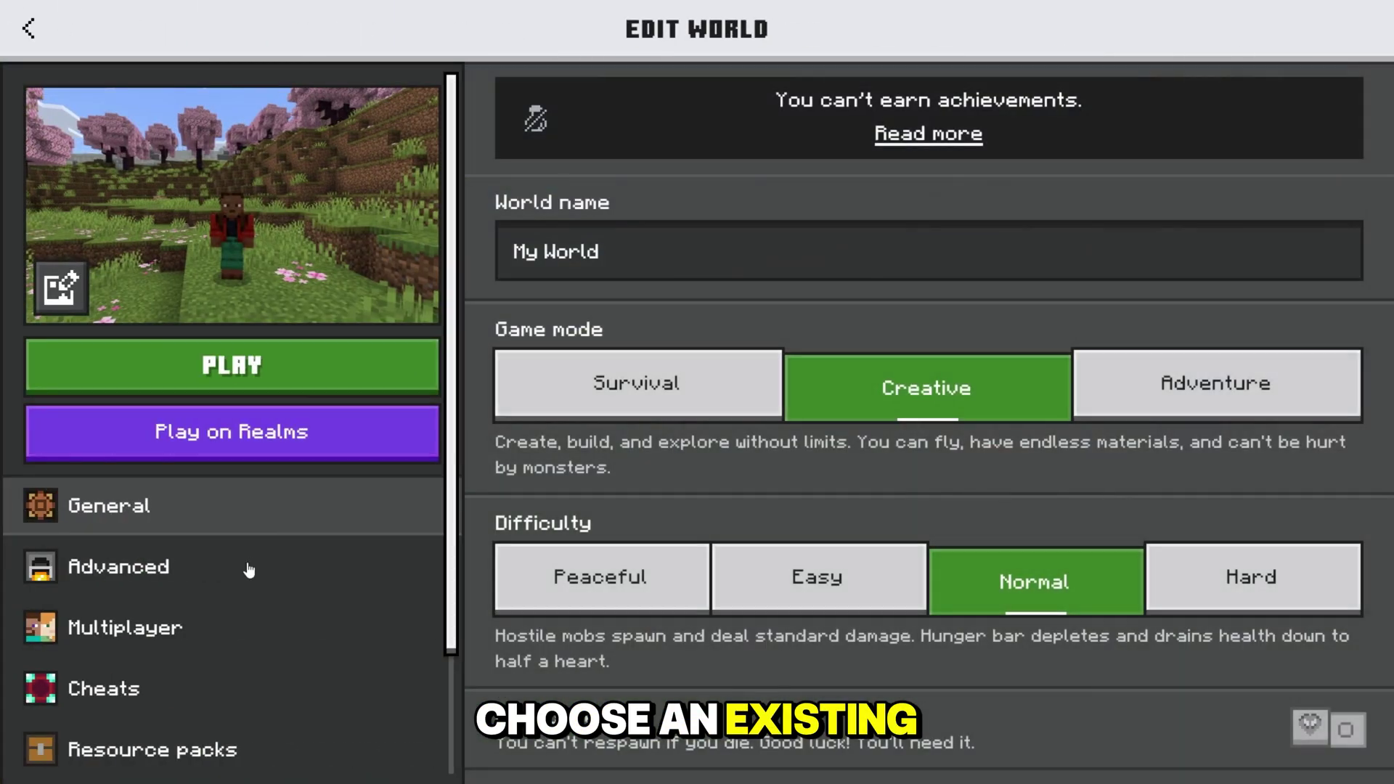
scroll(249, 569, "down", 2)
left_click(208, 623)
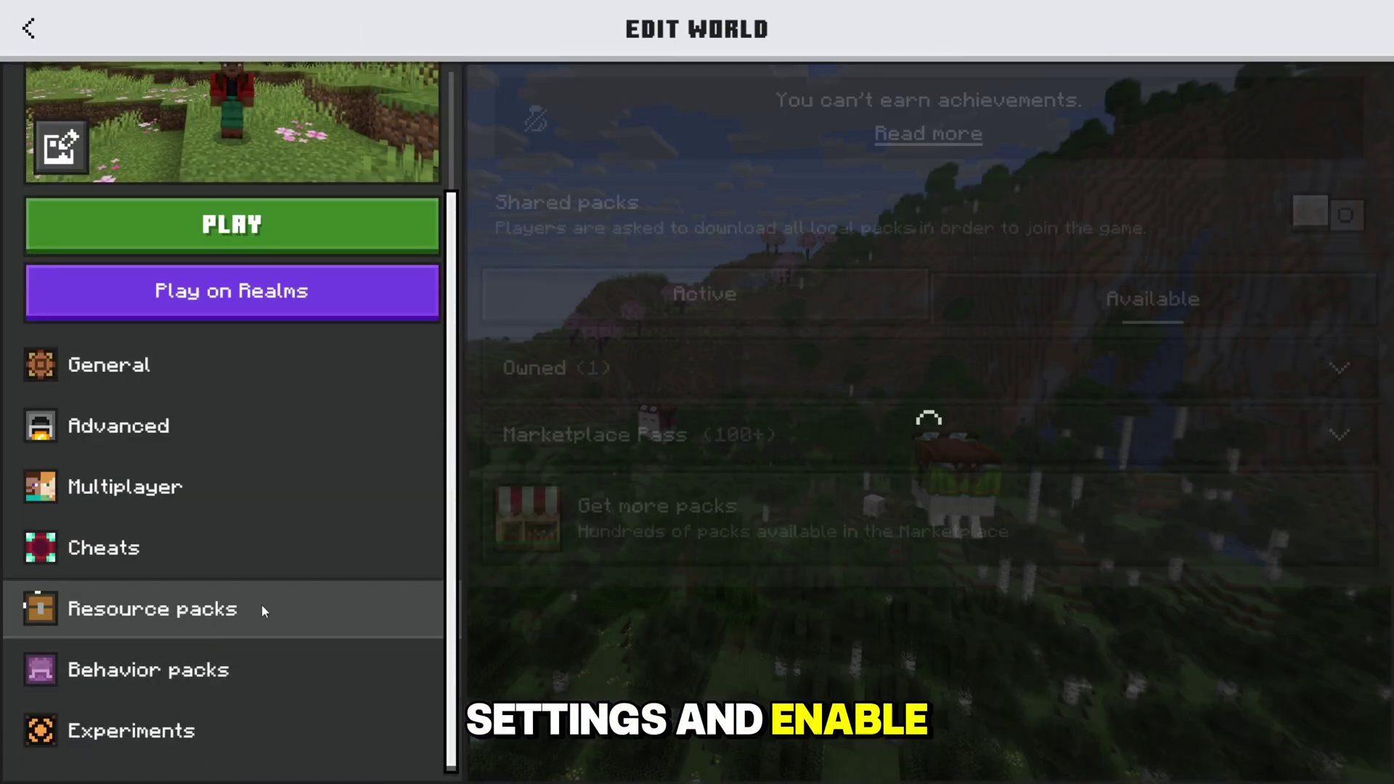
left_click(937, 372)
left_click(1333, 443)
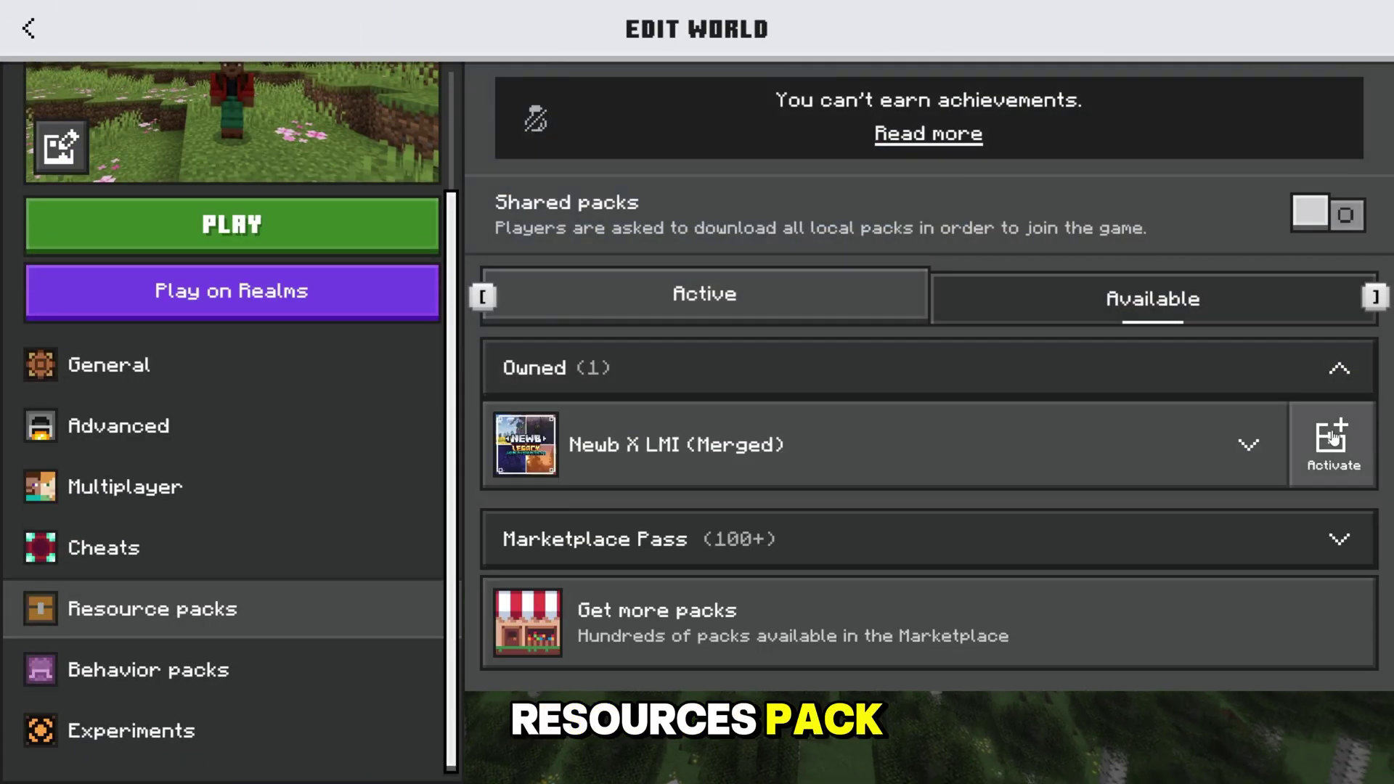
left_click(306, 228)
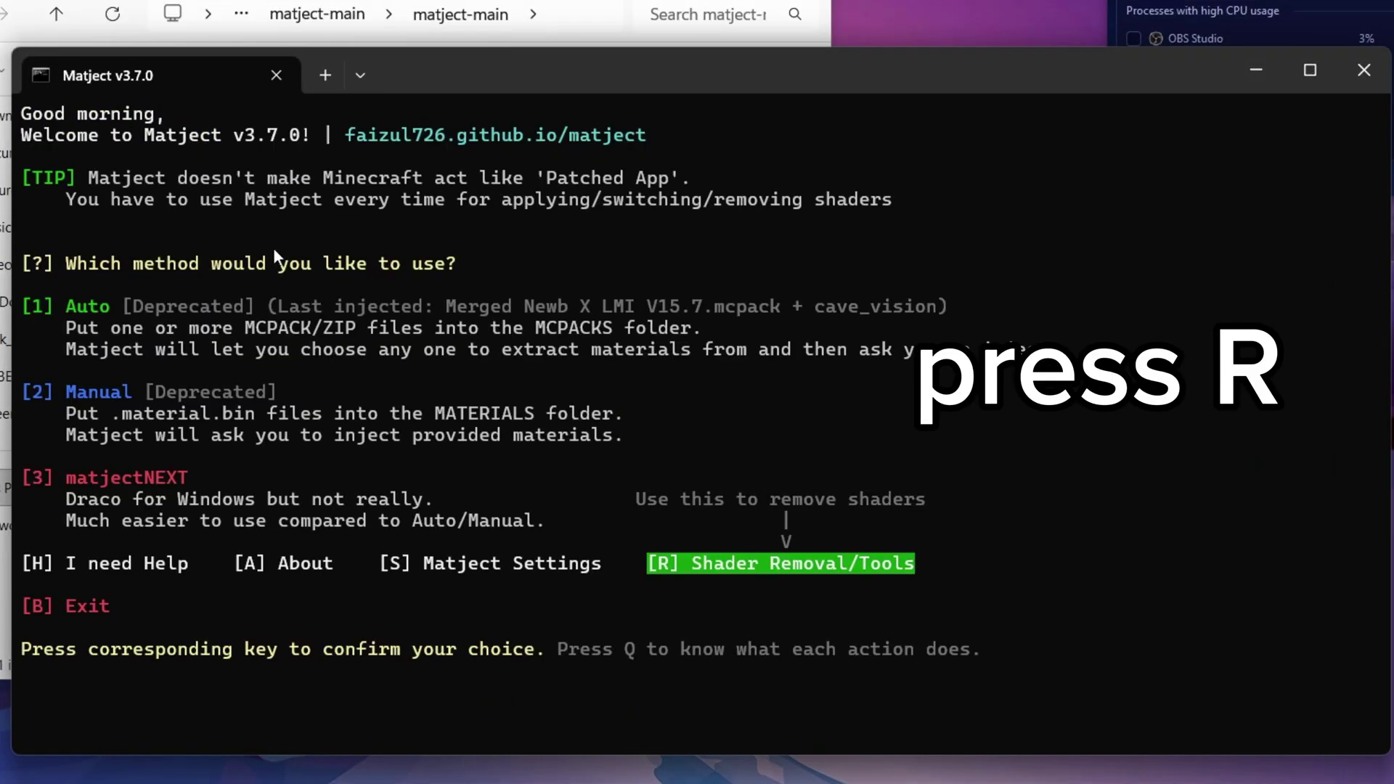
Remove the injected shader in Matject by restoring the default materials with Dynamic Restore.
key("r")
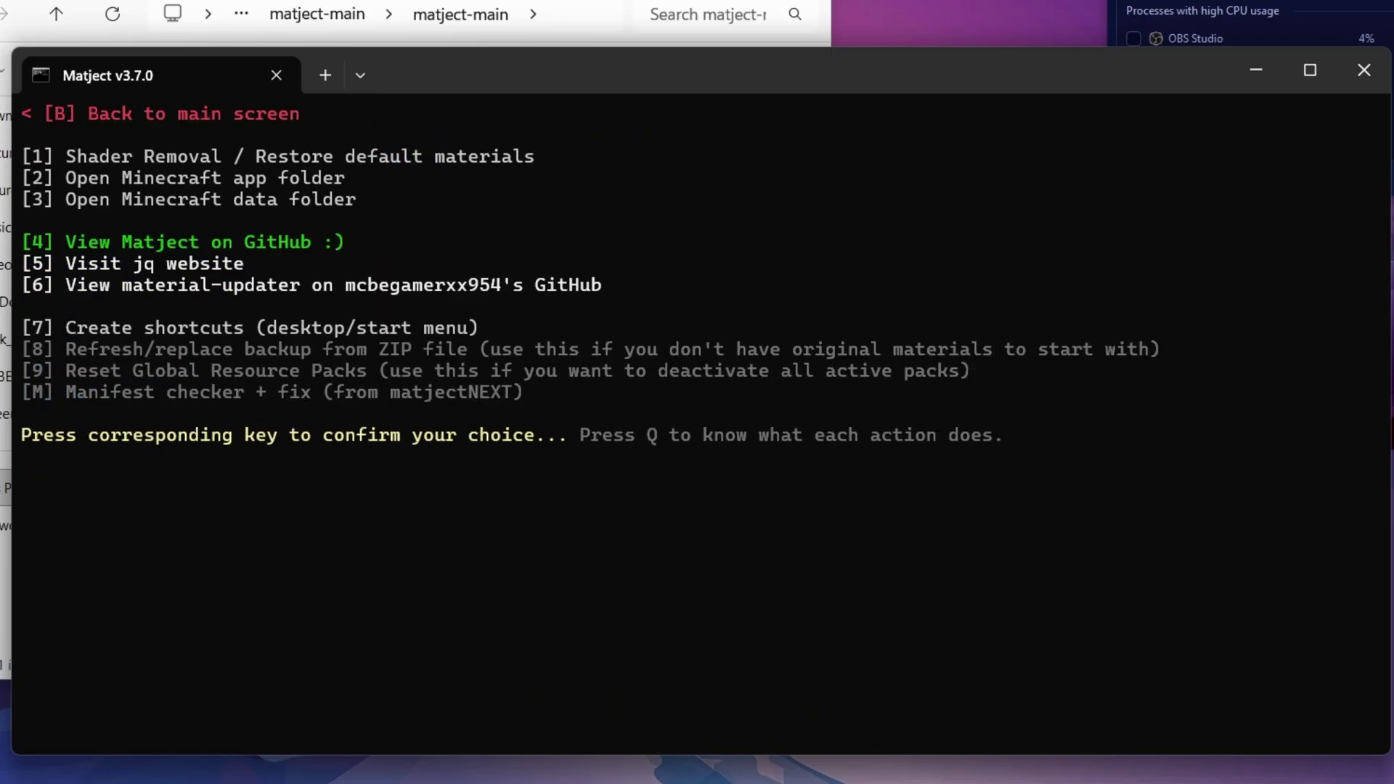
key("1")
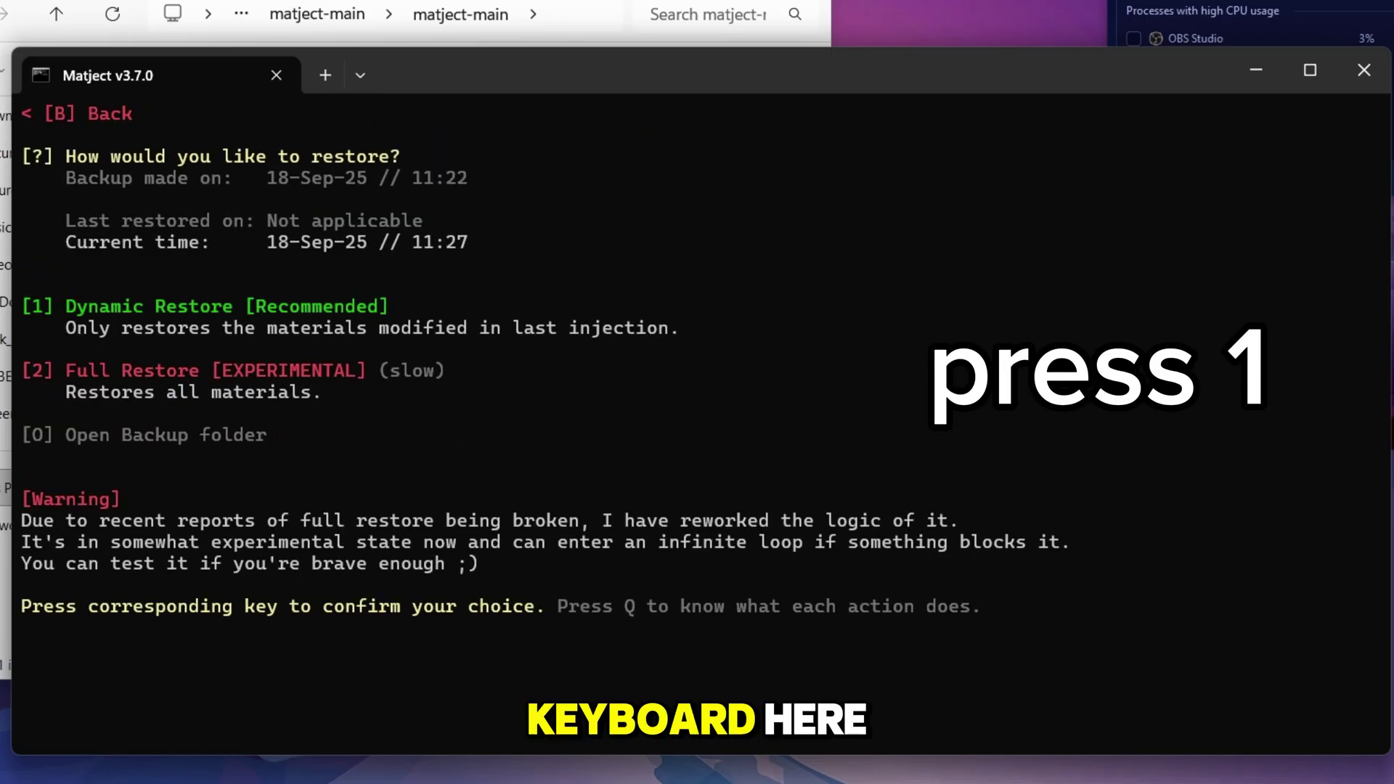
key("1")
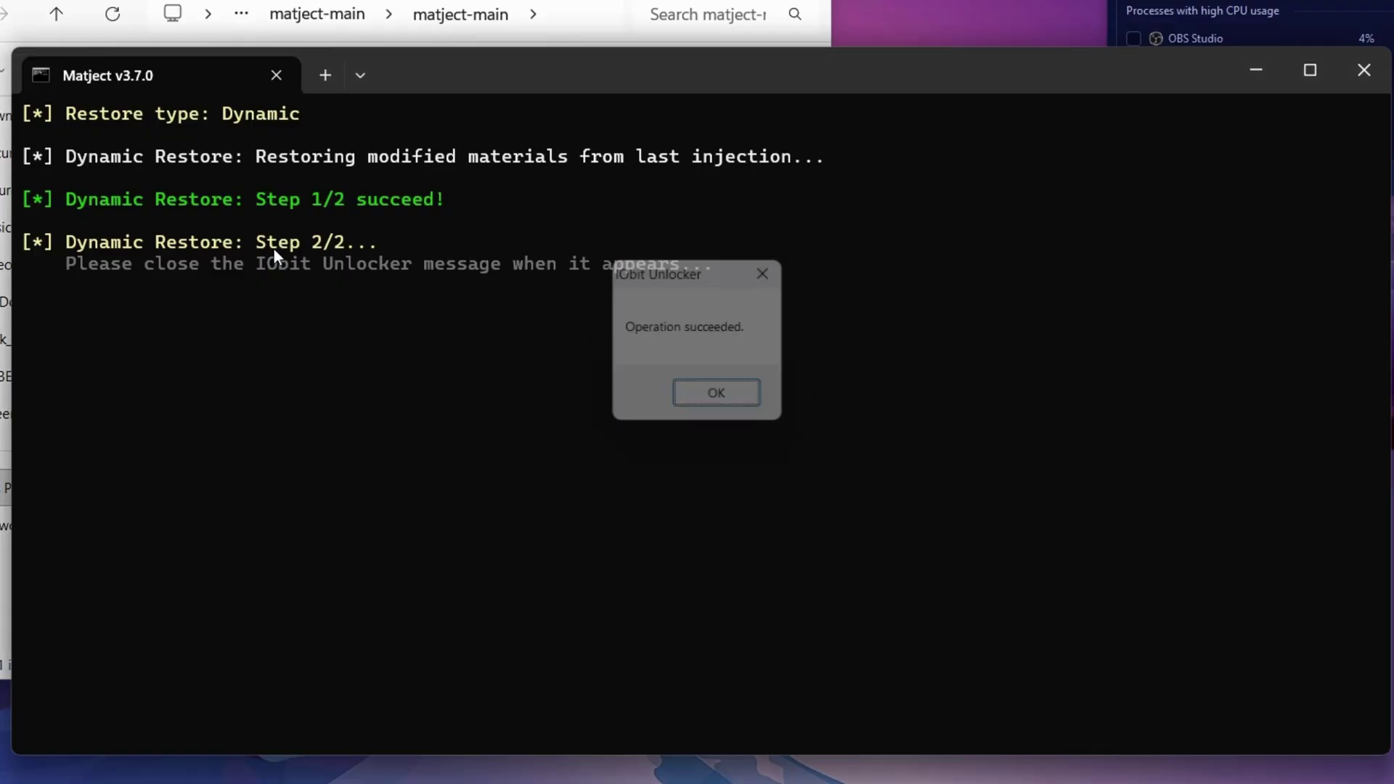
key("Return")
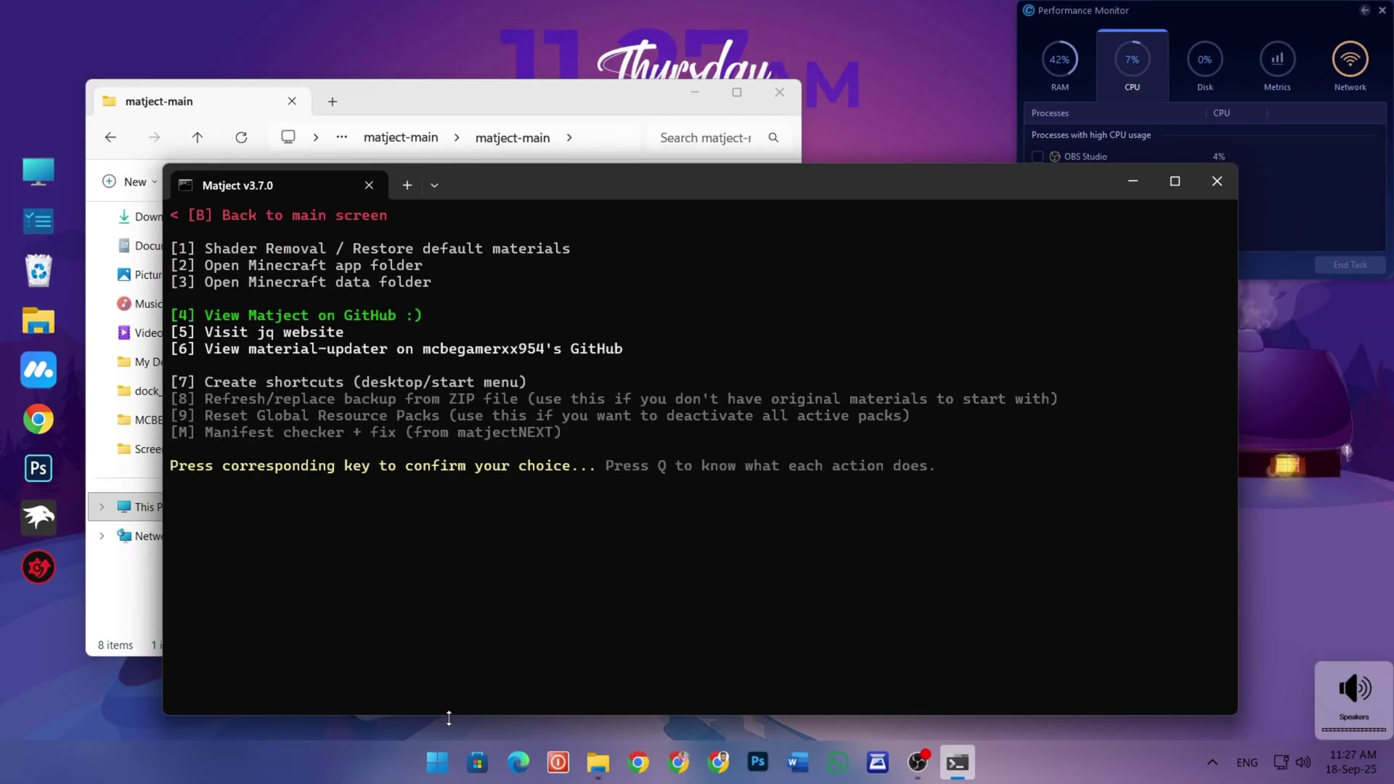
Launch Minecraft from a Windows search for "minecraft" and postpone the Microsoft account sign-in.
key("super")
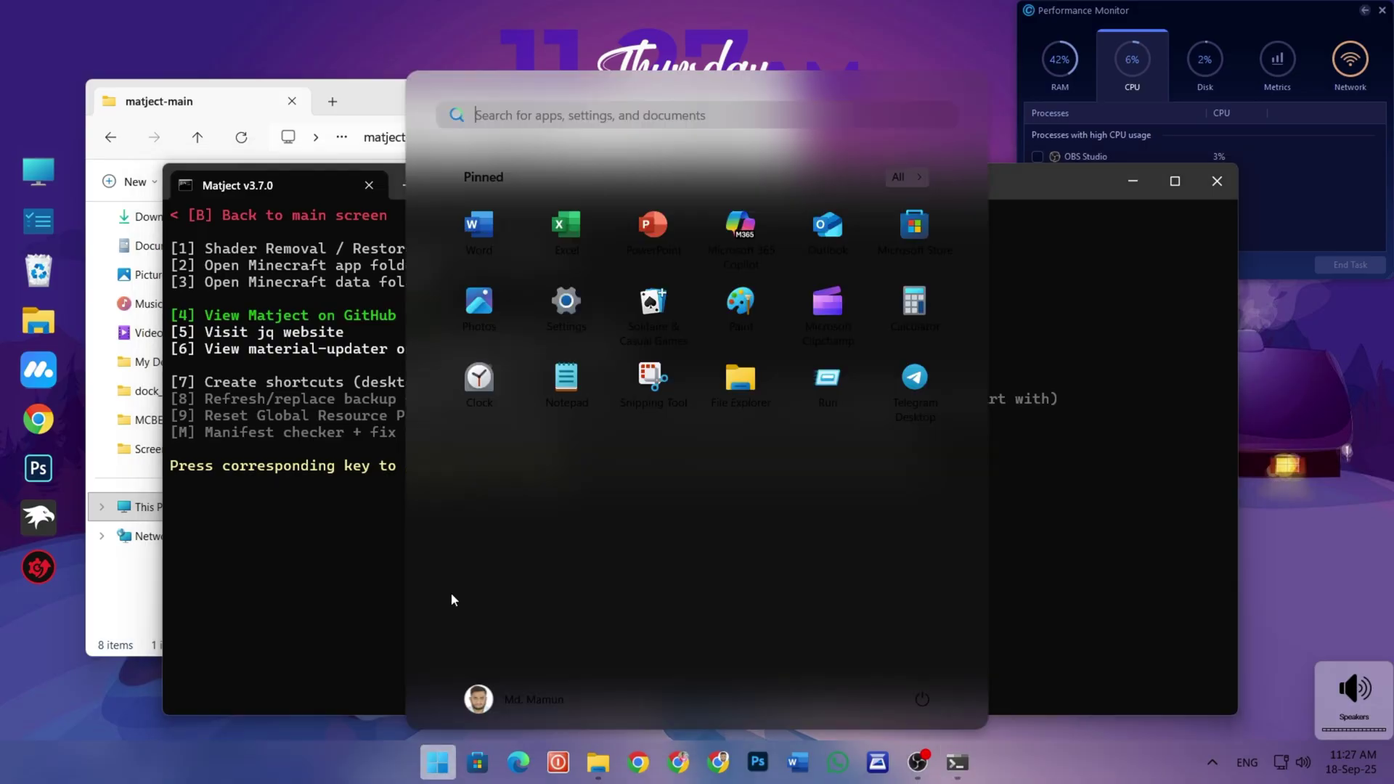
type("minecraft")
key("Return")
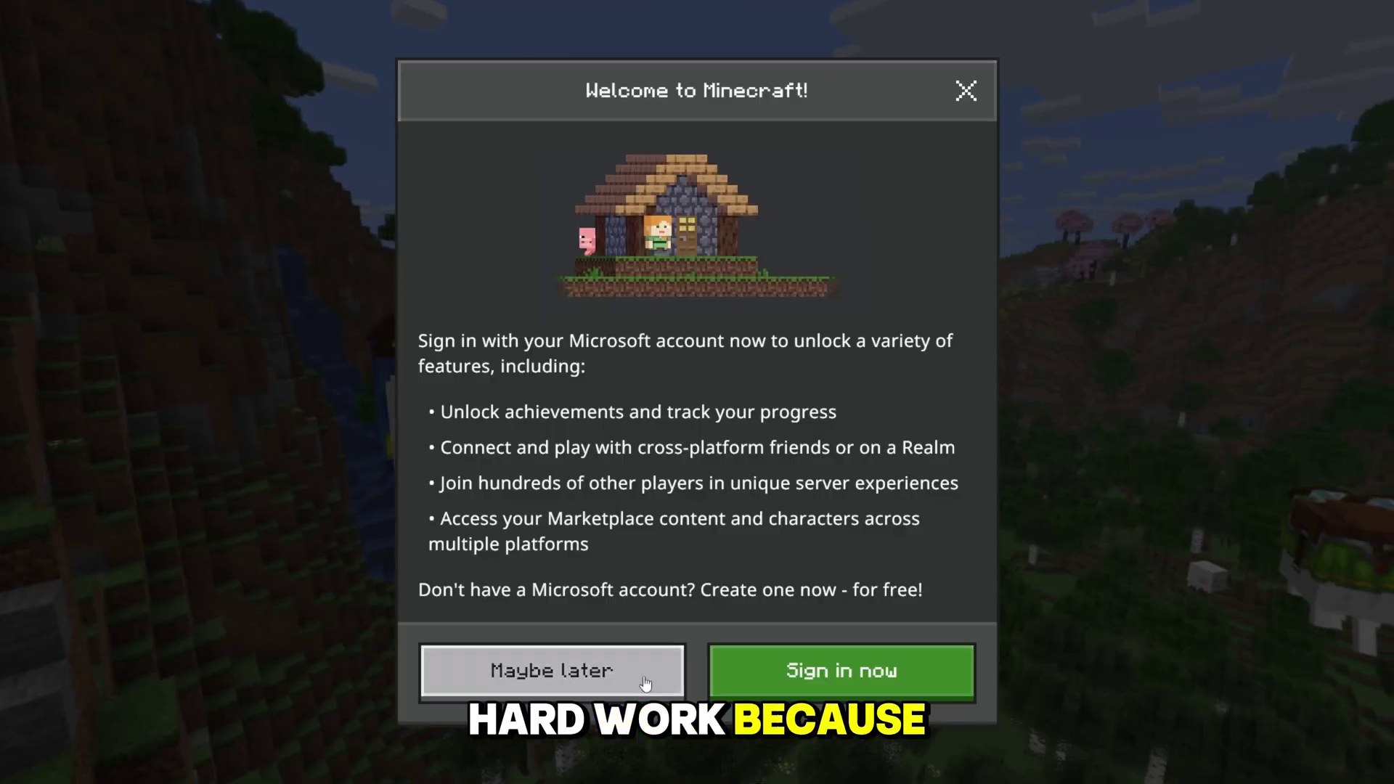
left_click(646, 683)
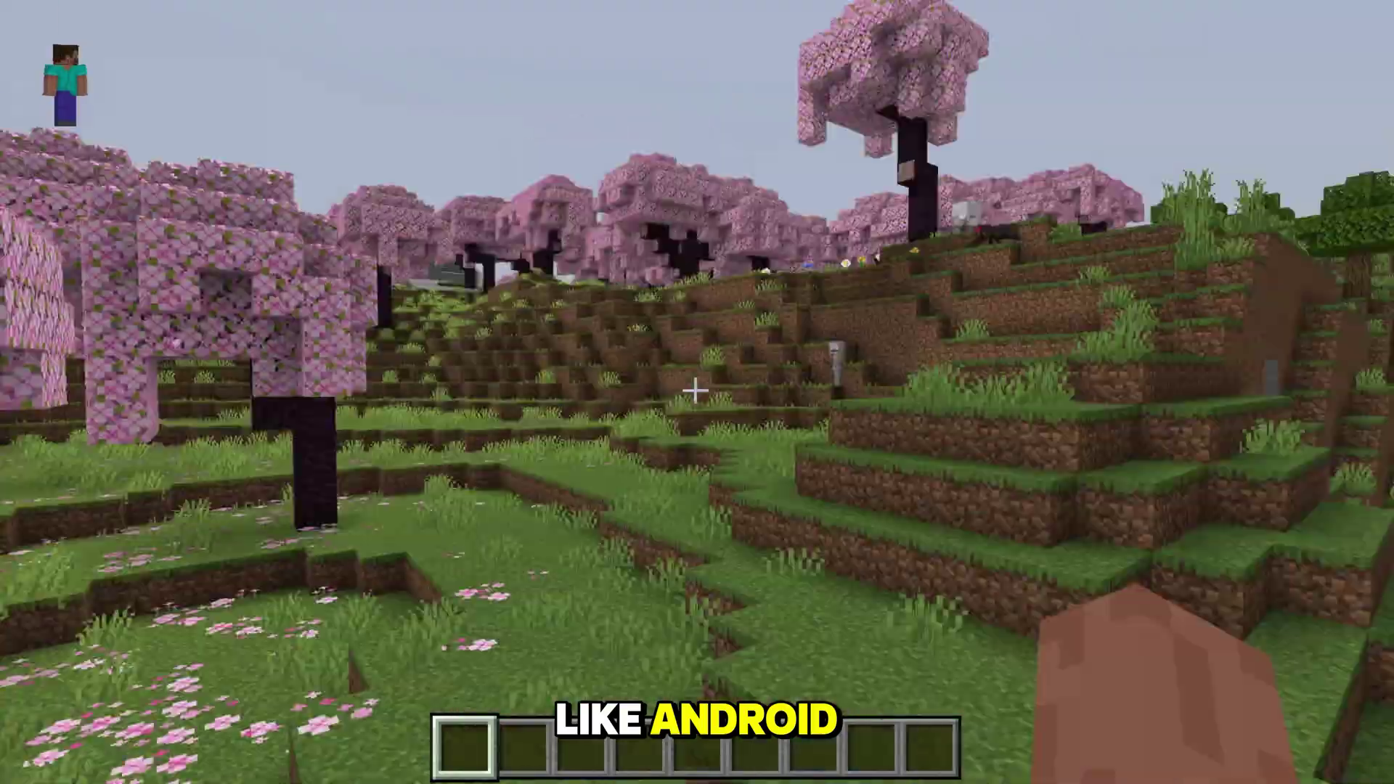
key("Escape")
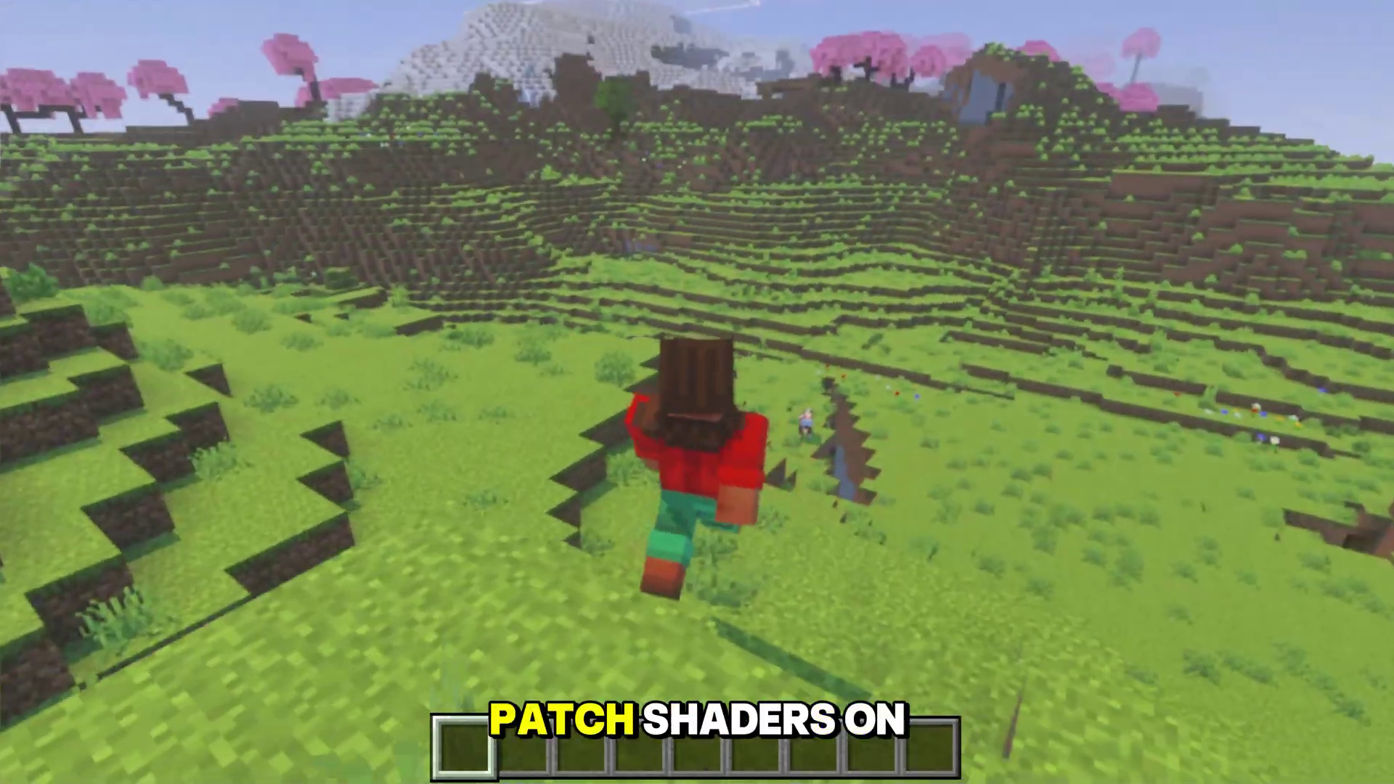